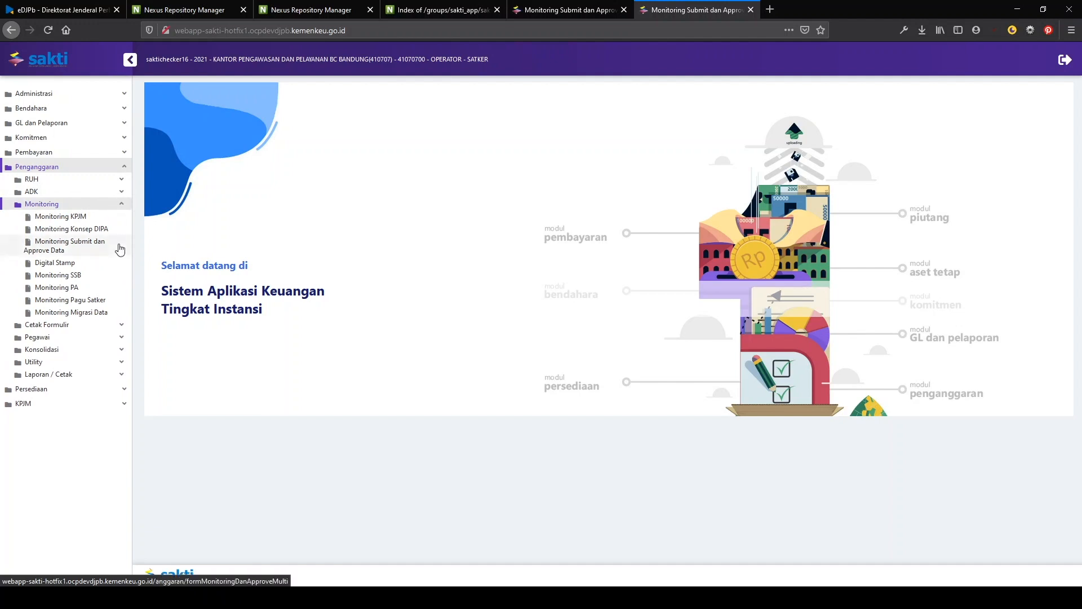
Step: Open the Belanja Redesain form from the RUH group of Penganggaran
click(111, 248)
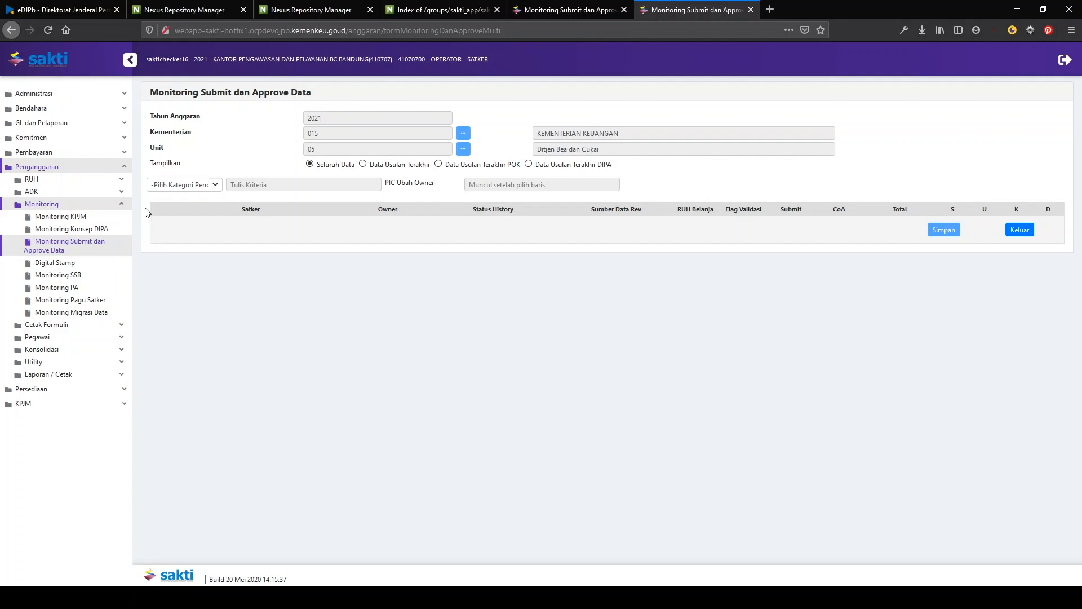
click(121, 181)
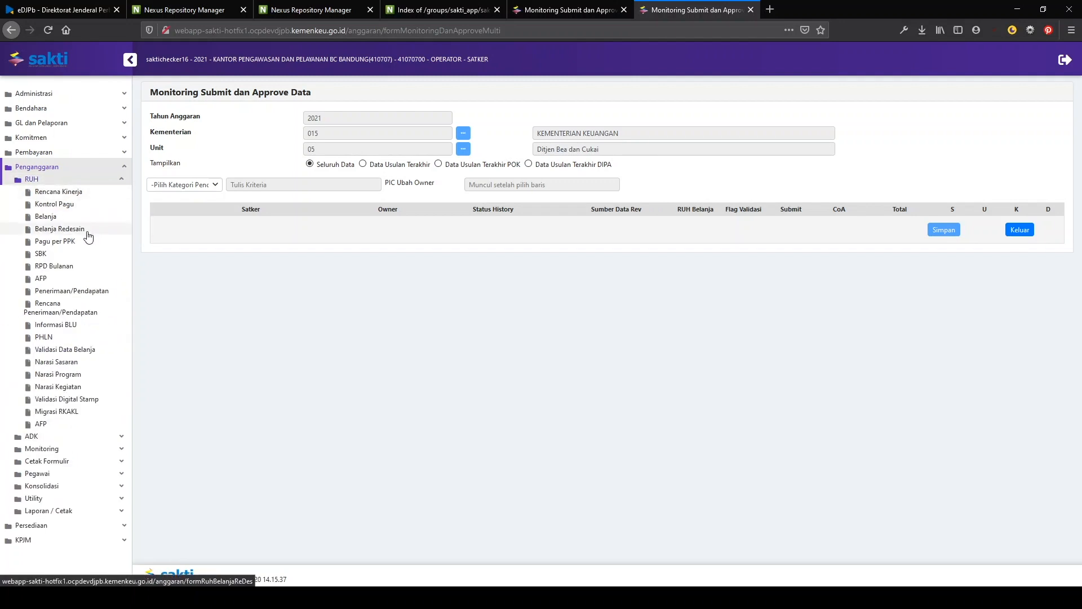
click(98, 235)
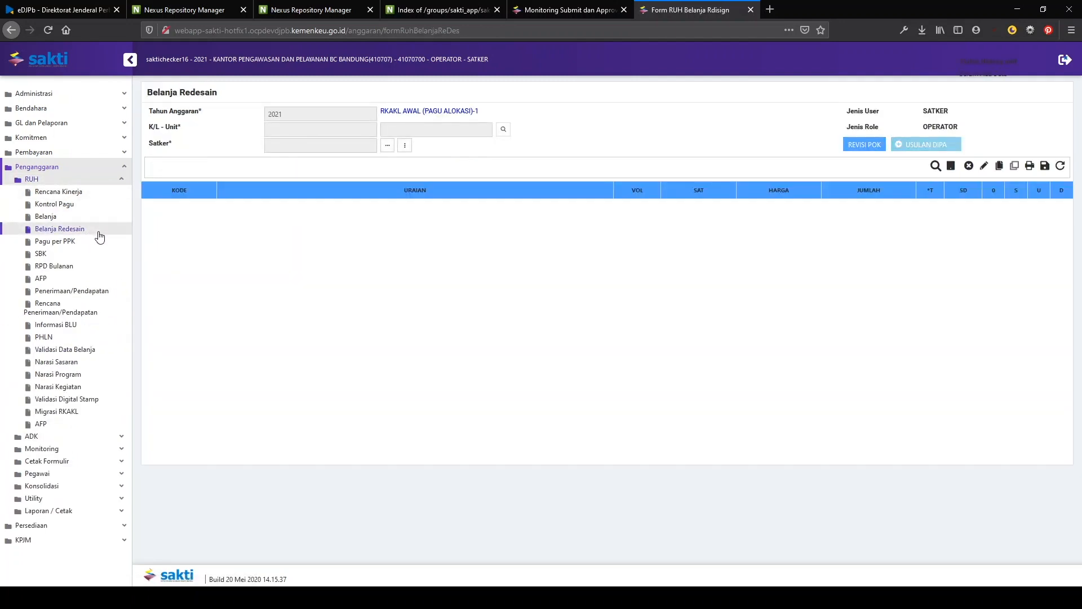
Step: Load satker 410707, Kantor Pengawasan dan Pelayanan BC Bandung, into the Belanja Redesain form and dismiss the notification
click(406, 150)
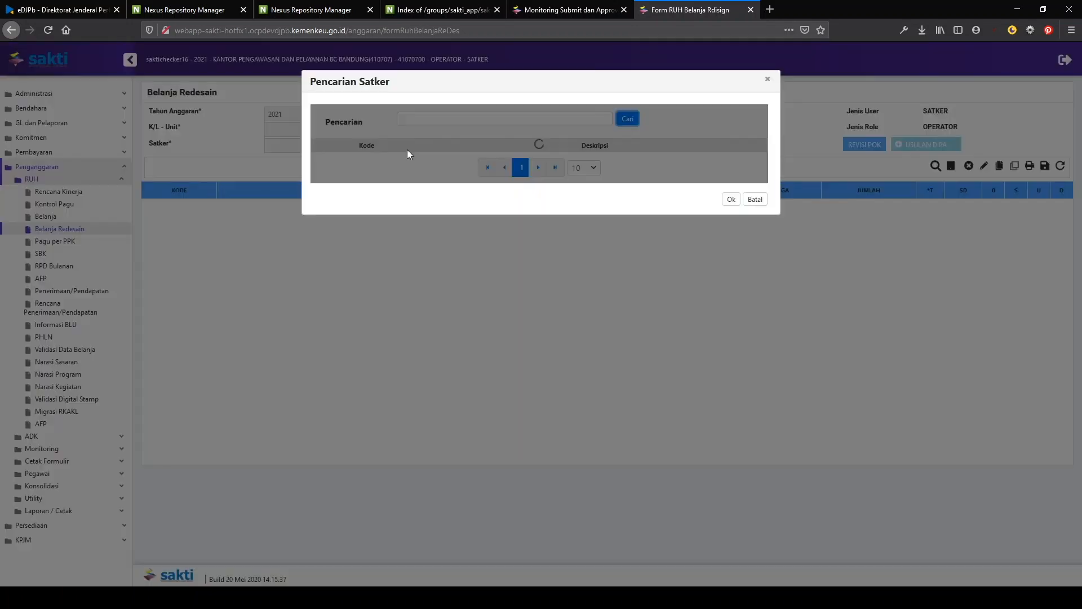
click(561, 160)
click(731, 212)
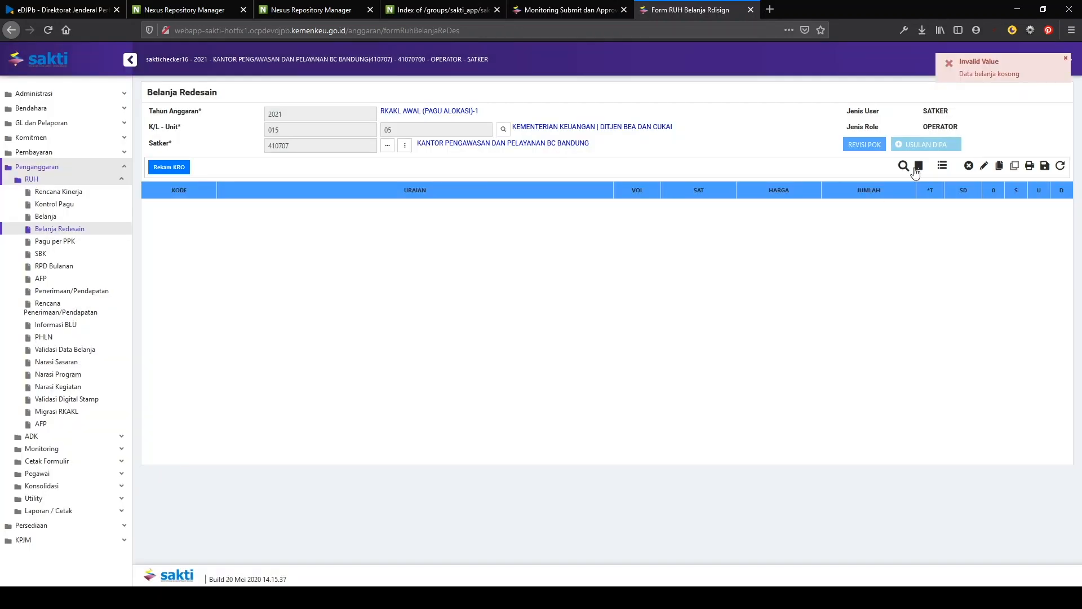
click(1065, 59)
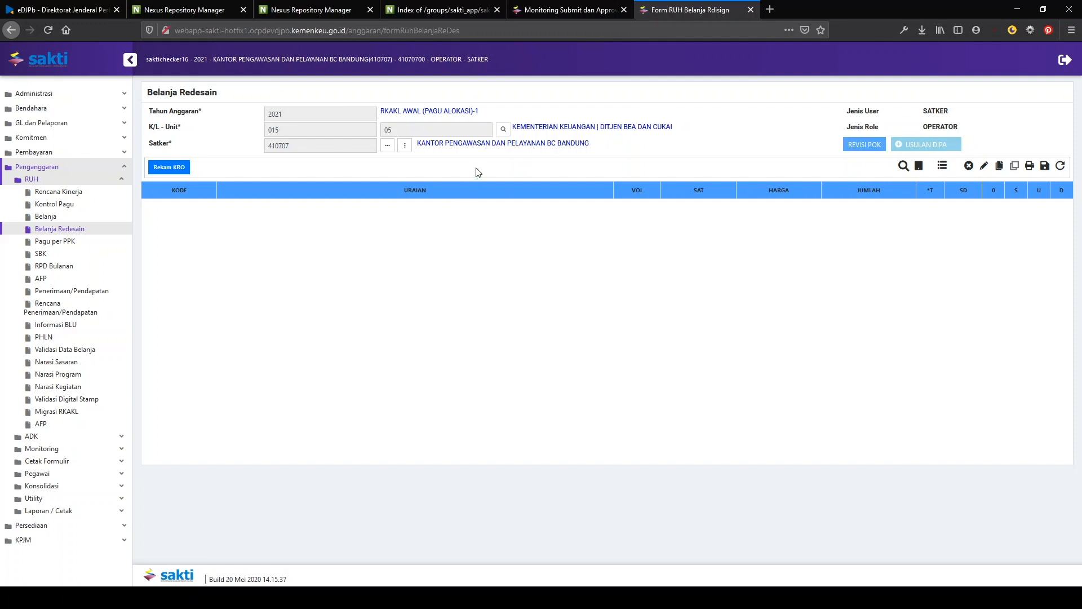
Step: Start a new KRO record and choose KRO 015.05.13.1671.994, Layanan Perkantoran
click(168, 169)
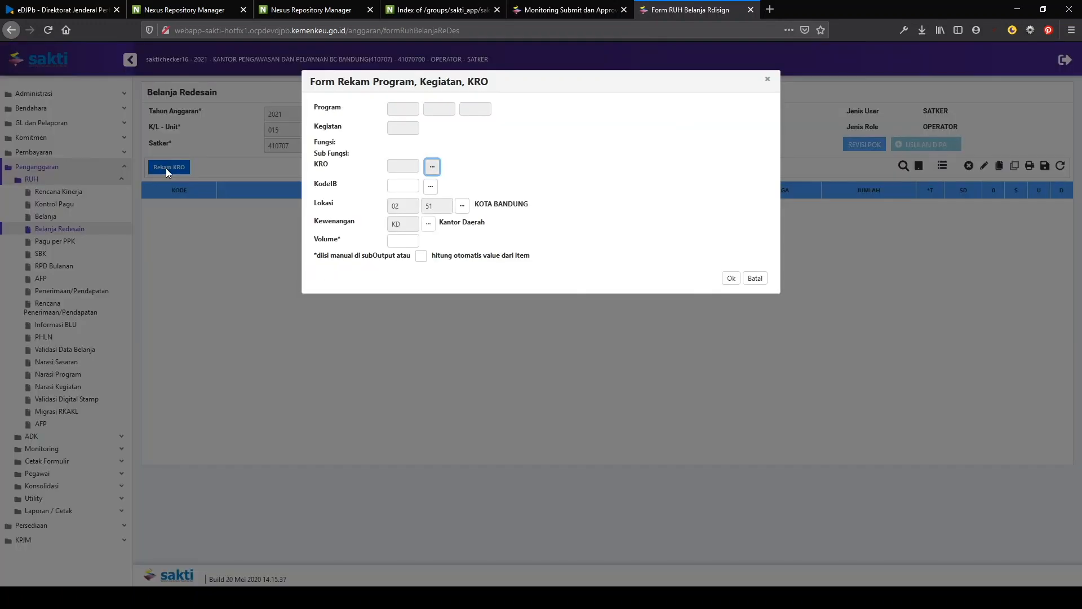
click(433, 168)
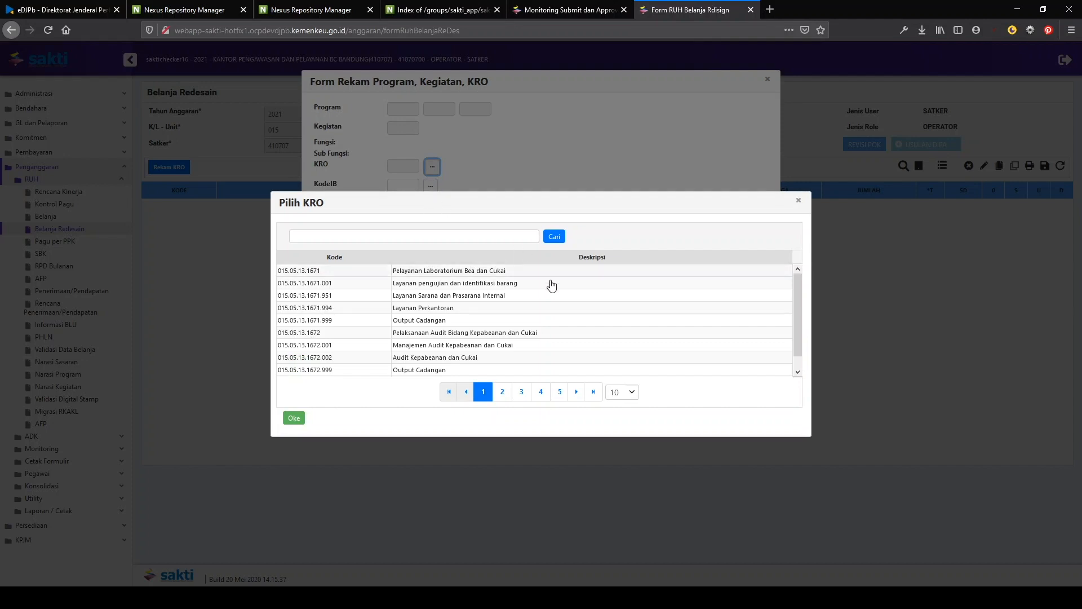
click(524, 311)
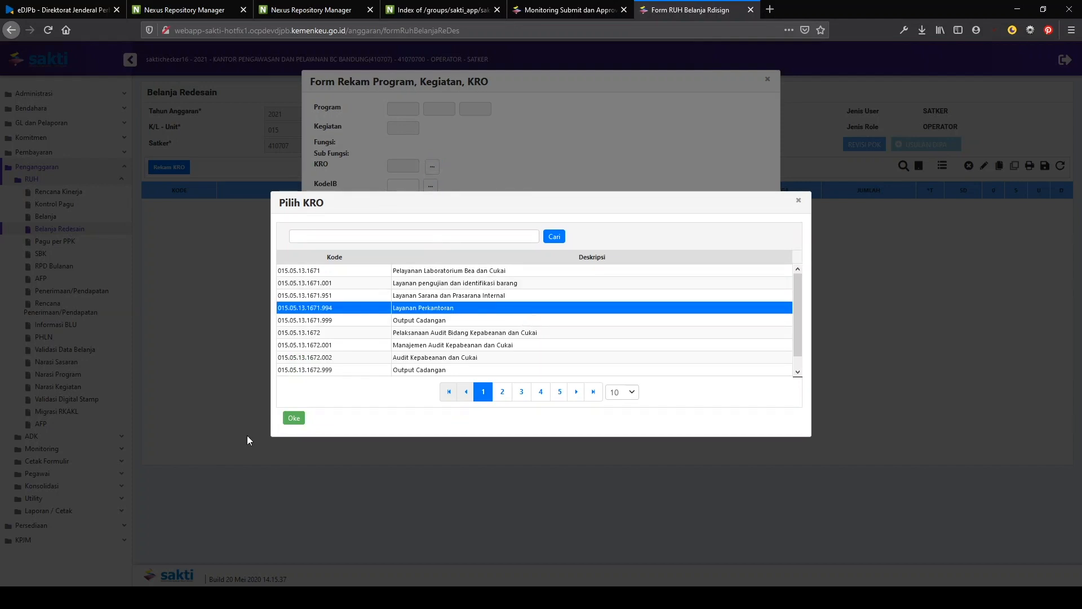
click(293, 419)
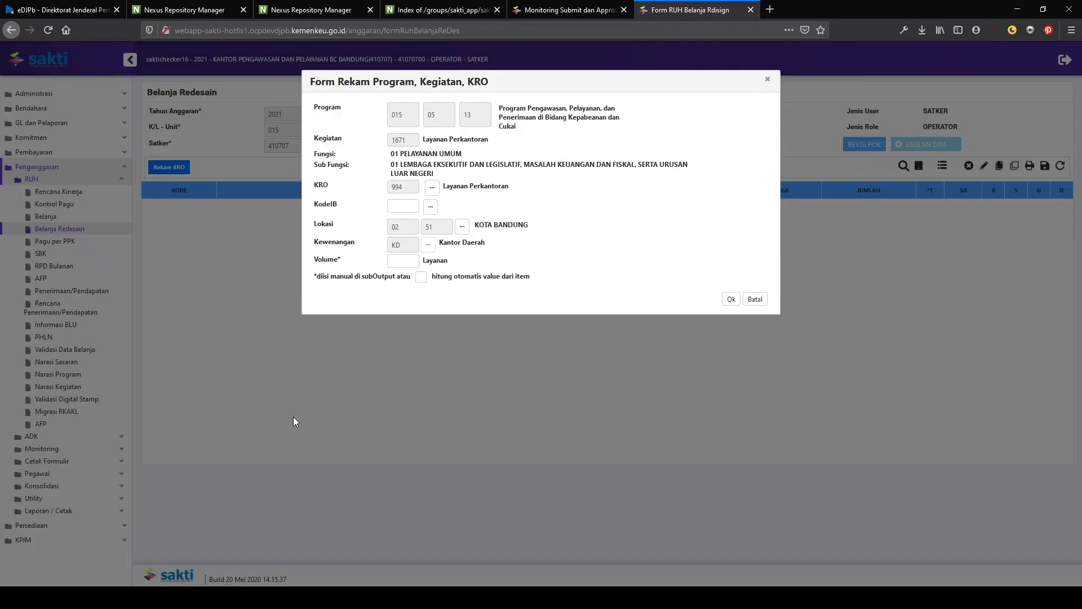
Step: Set the KRO's KodeIB to 00 Base Line and save the record with the volume left empty
click(430, 207)
click(479, 150)
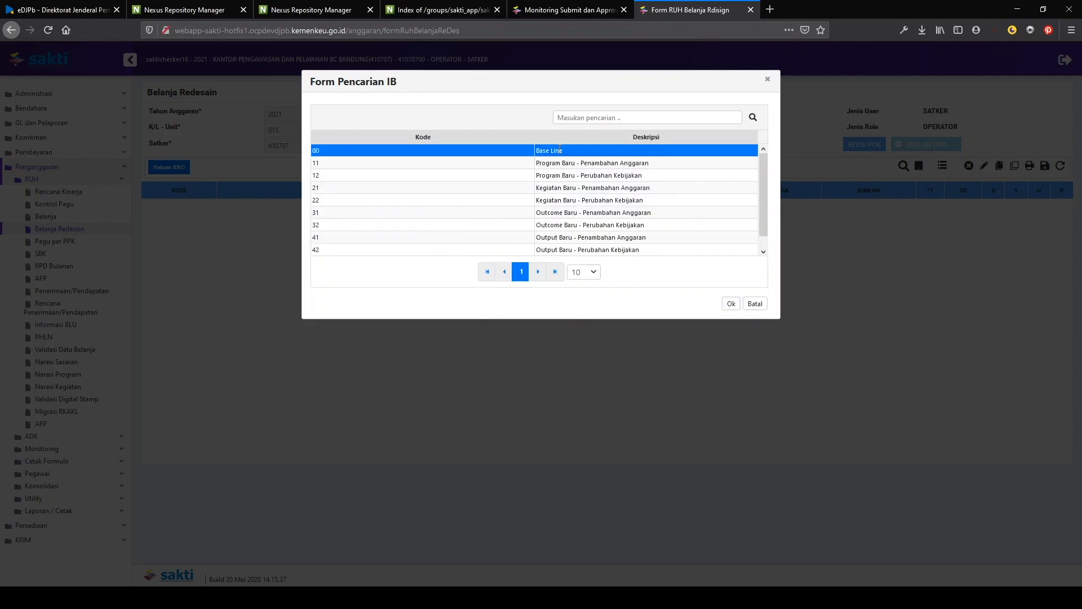
click(730, 303)
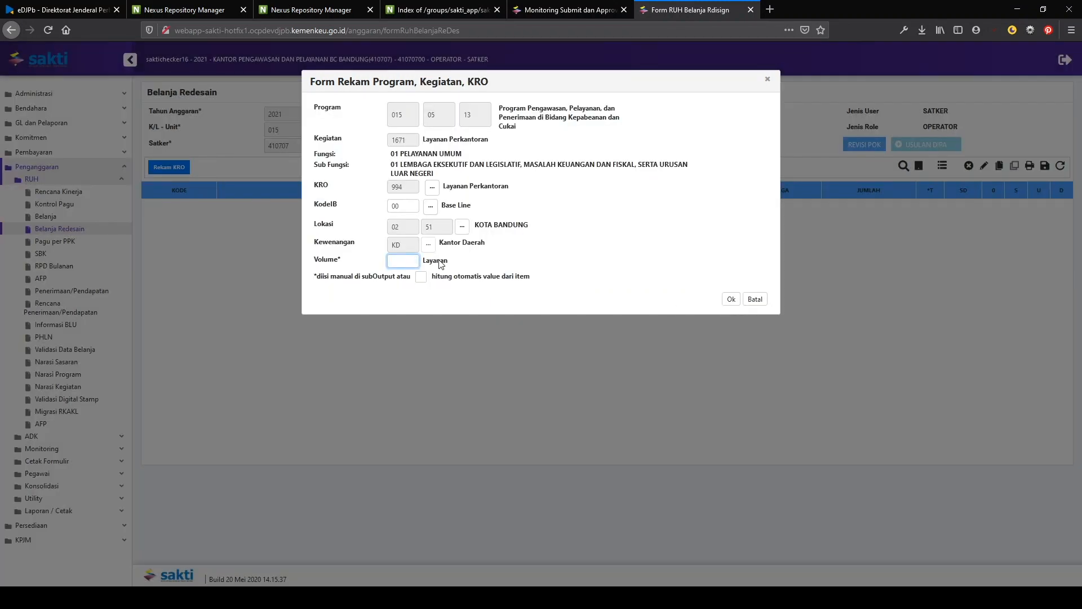
drag(392, 278, 388, 277)
click(395, 278)
click(732, 299)
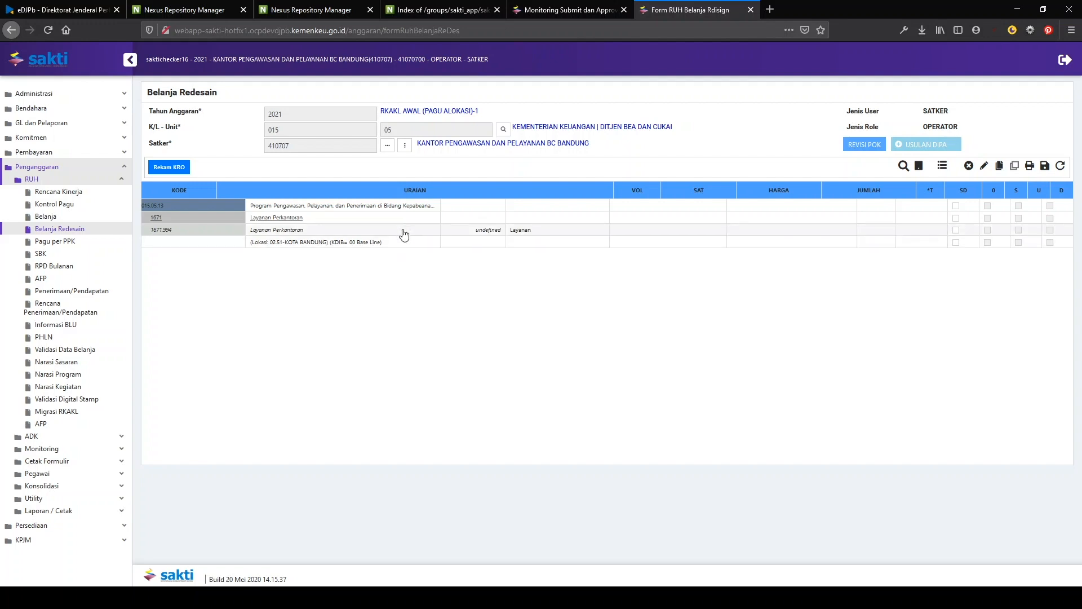
Step: Record RO 001, tanpa sub output, with a volume of 12 under KRO 1671.994
click(405, 231)
click(215, 168)
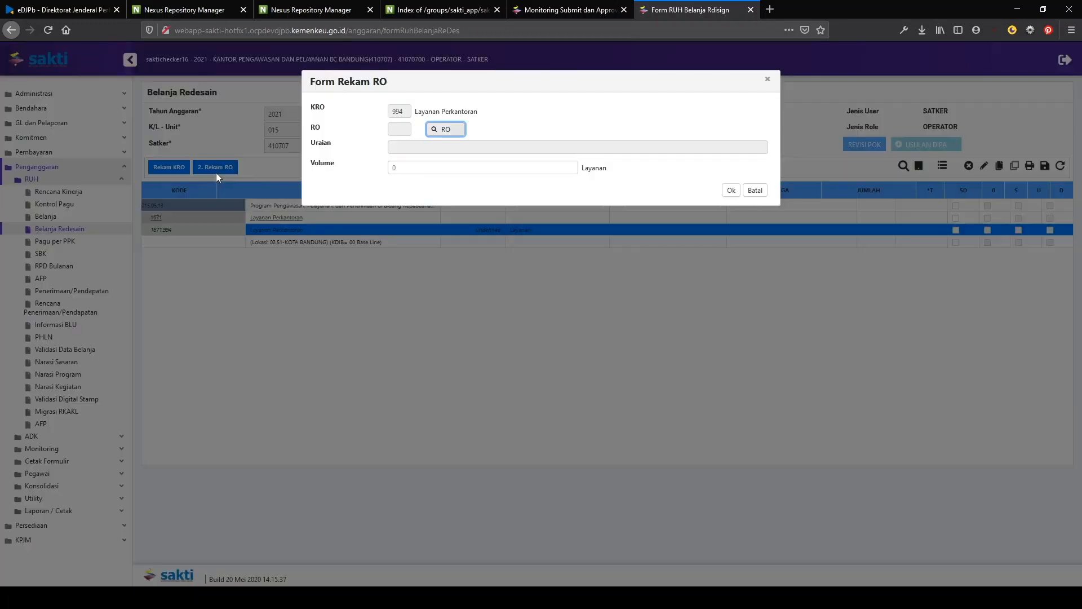
click(445, 131)
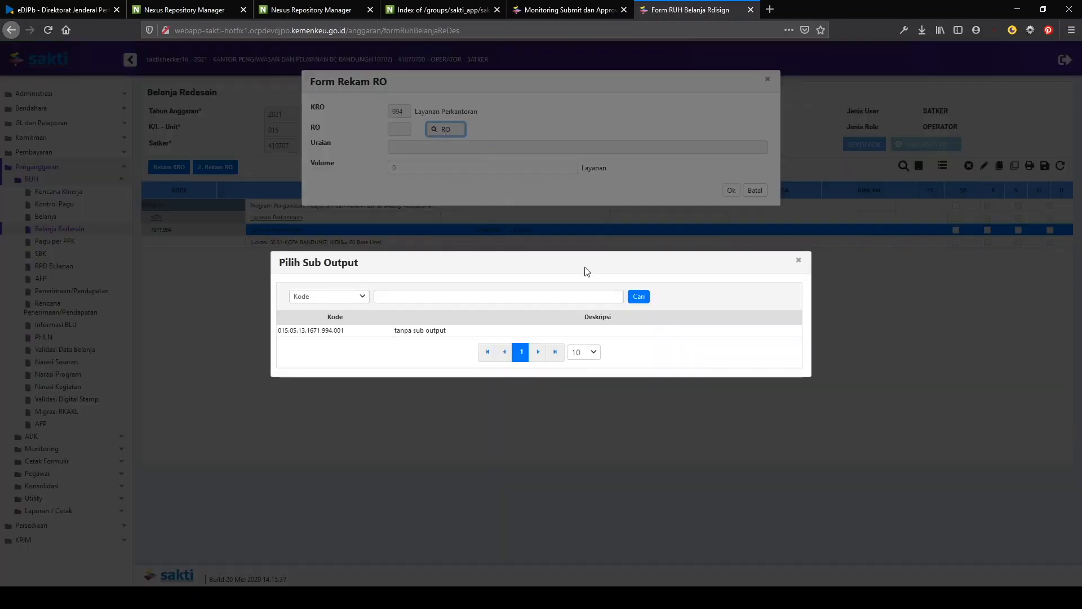
click(561, 324)
click(507, 167)
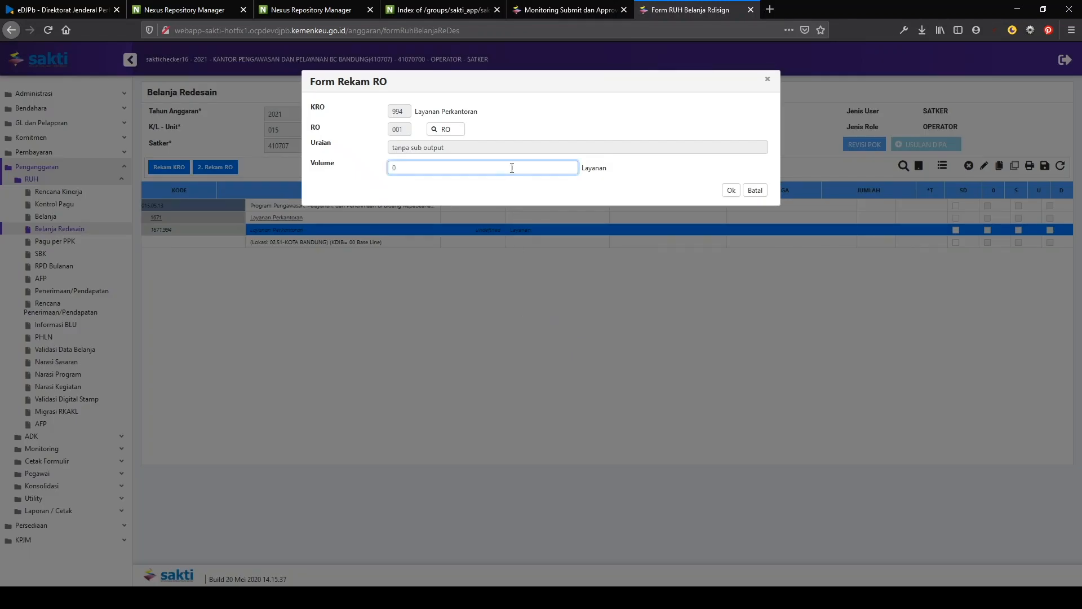
text(12)
click(731, 190)
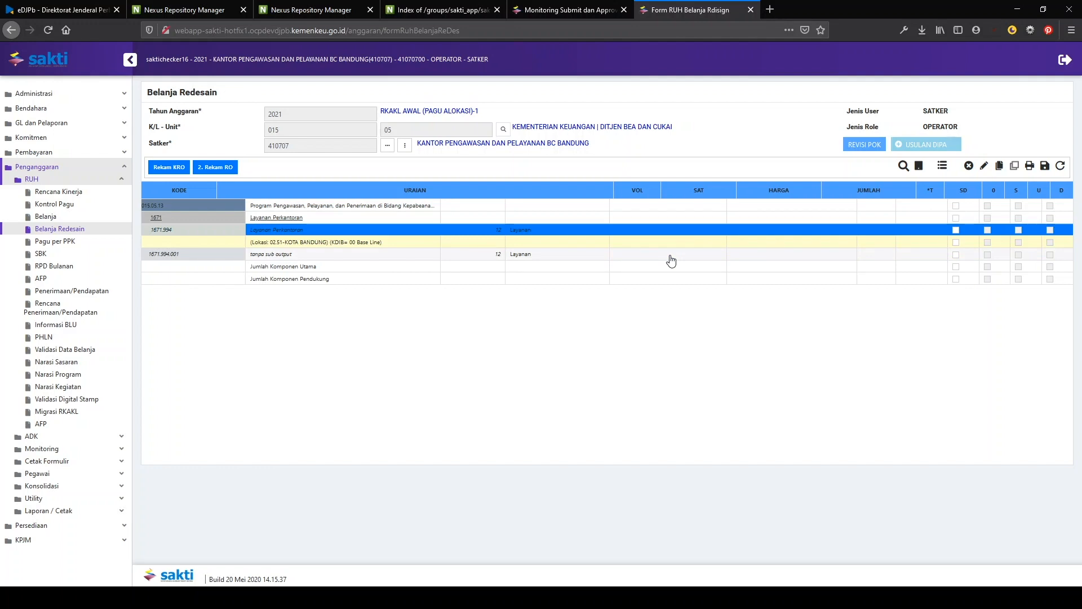
Step: Record components 001 Gaji dan Tunjangan and 002 Operasional dan Pemeliharaan Kantor under RO 1671.994.001
double_click(432, 260)
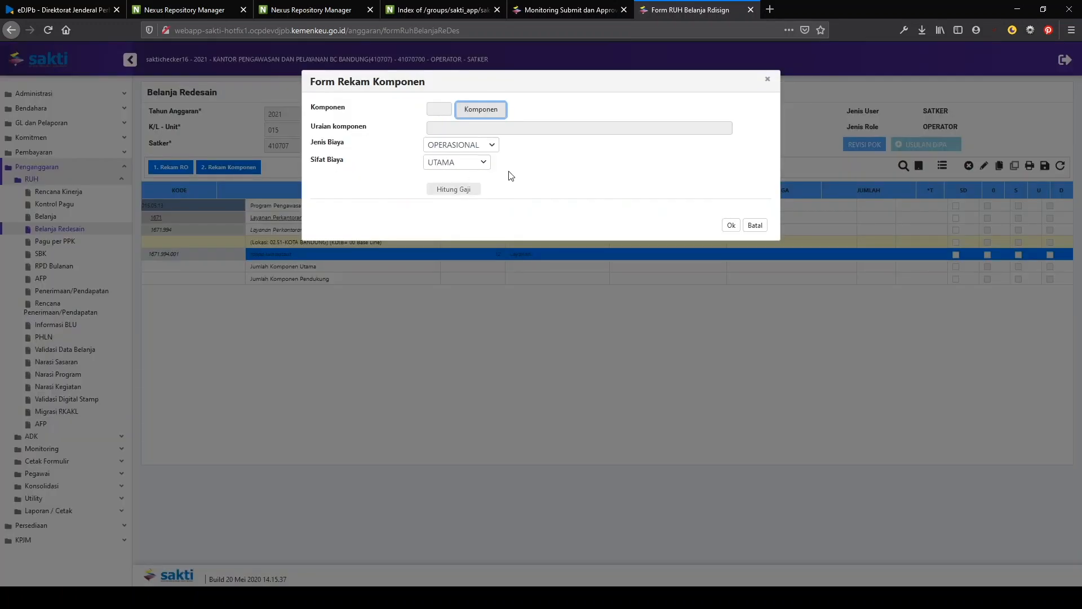
click(500, 110)
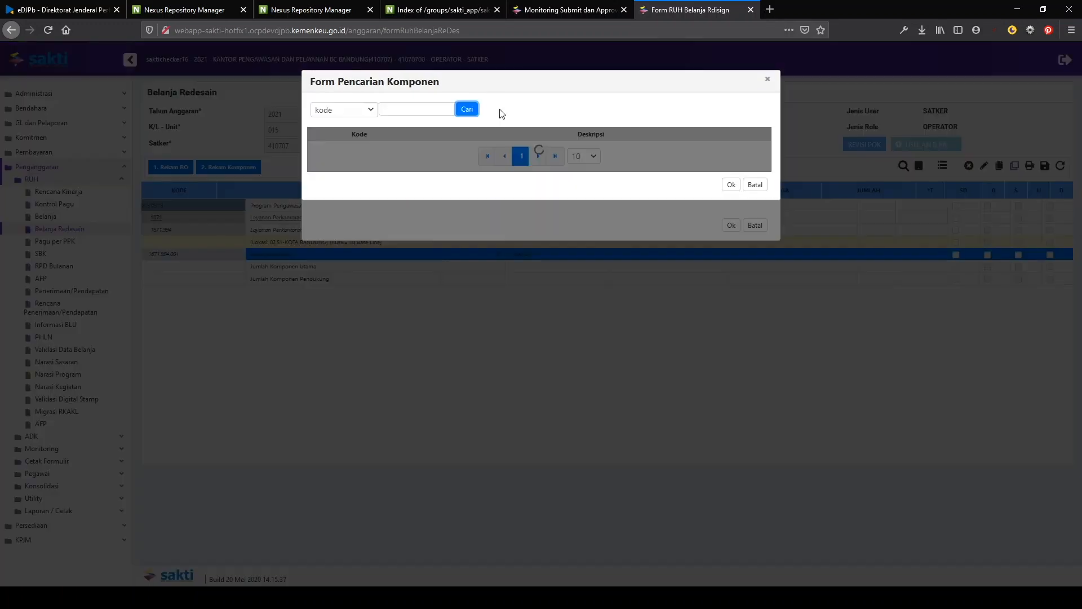
click(508, 150)
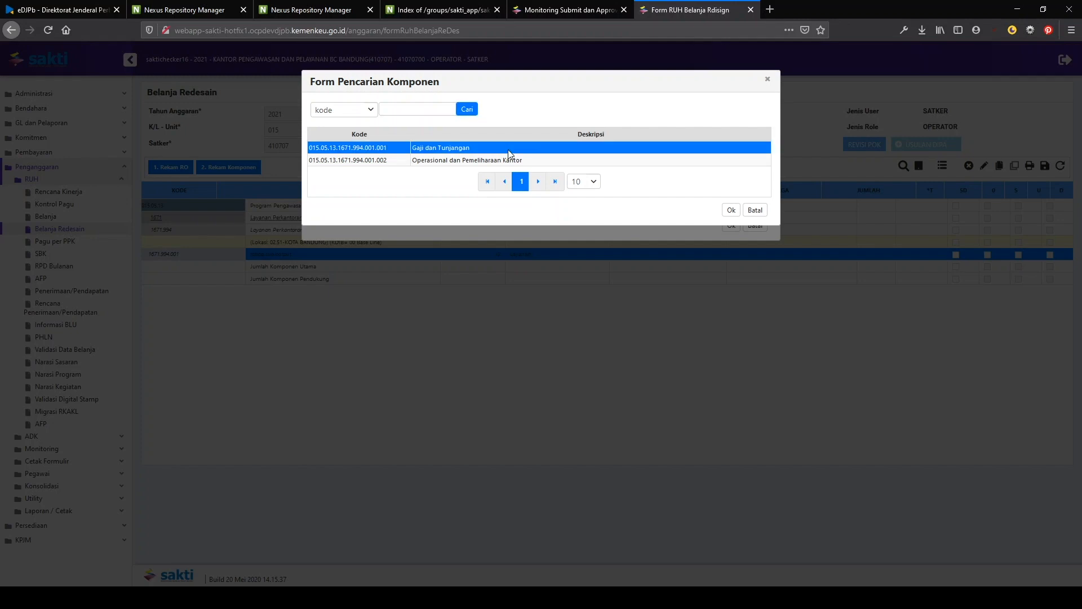
click(731, 210)
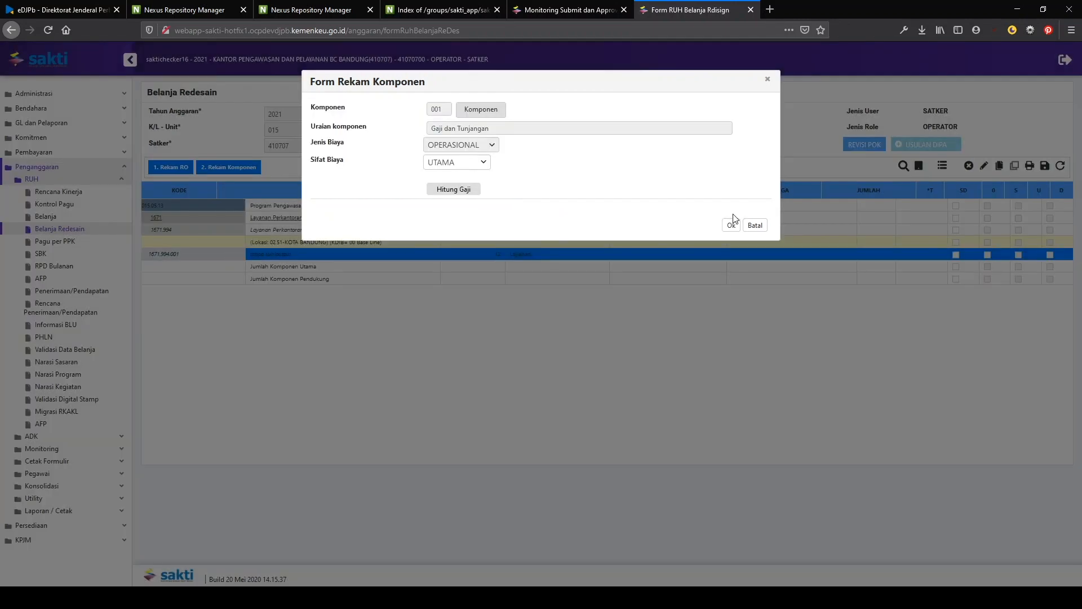
click(731, 225)
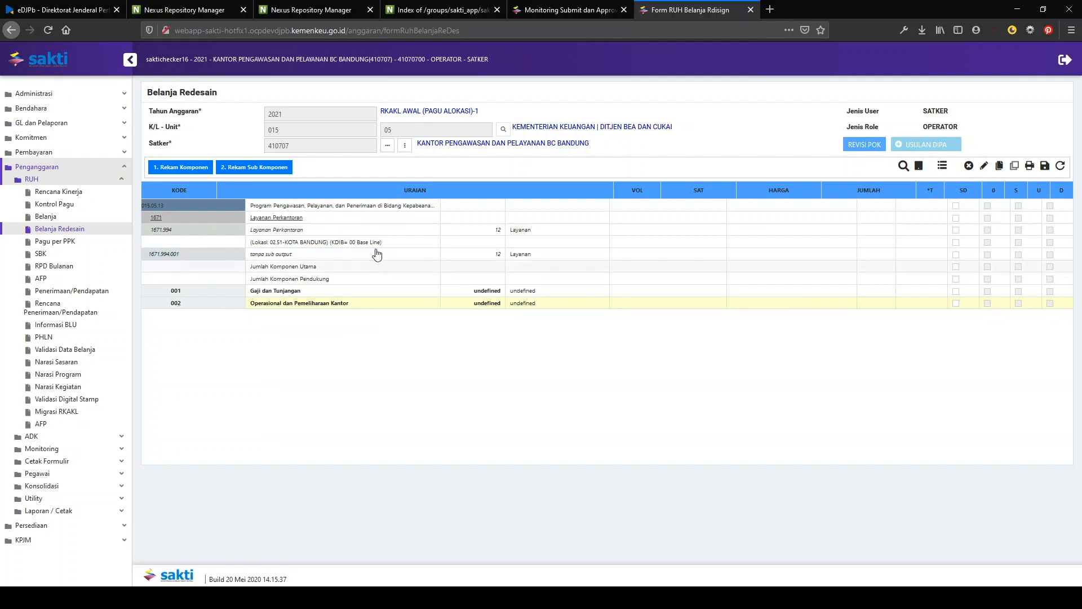
Step: Record sub component B with the description SUBKOMPDUMMY under component 002
click(248, 167)
click(544, 113)
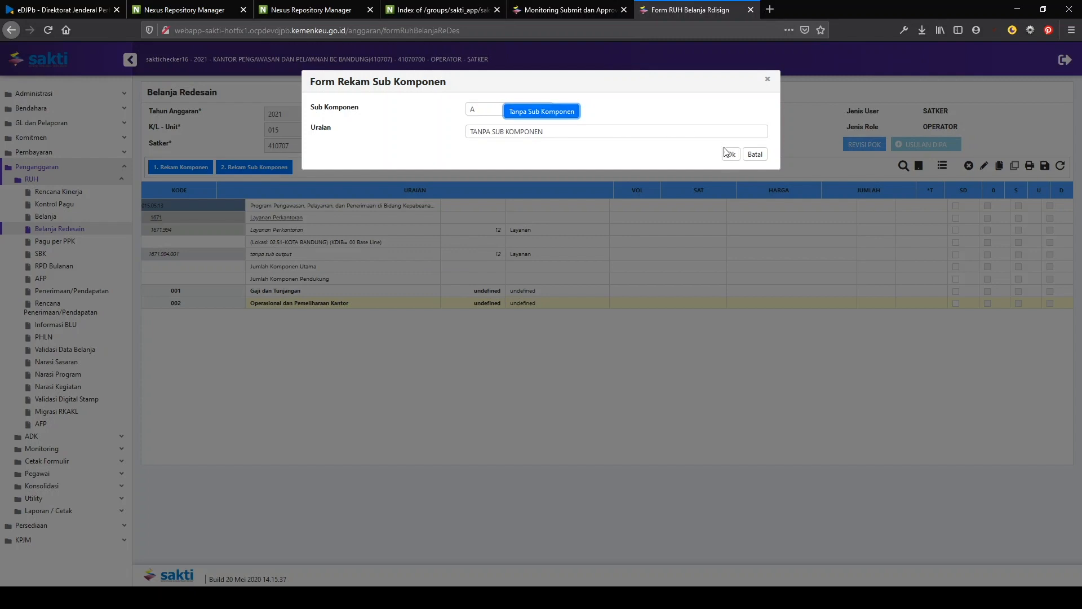
double_click(467, 108)
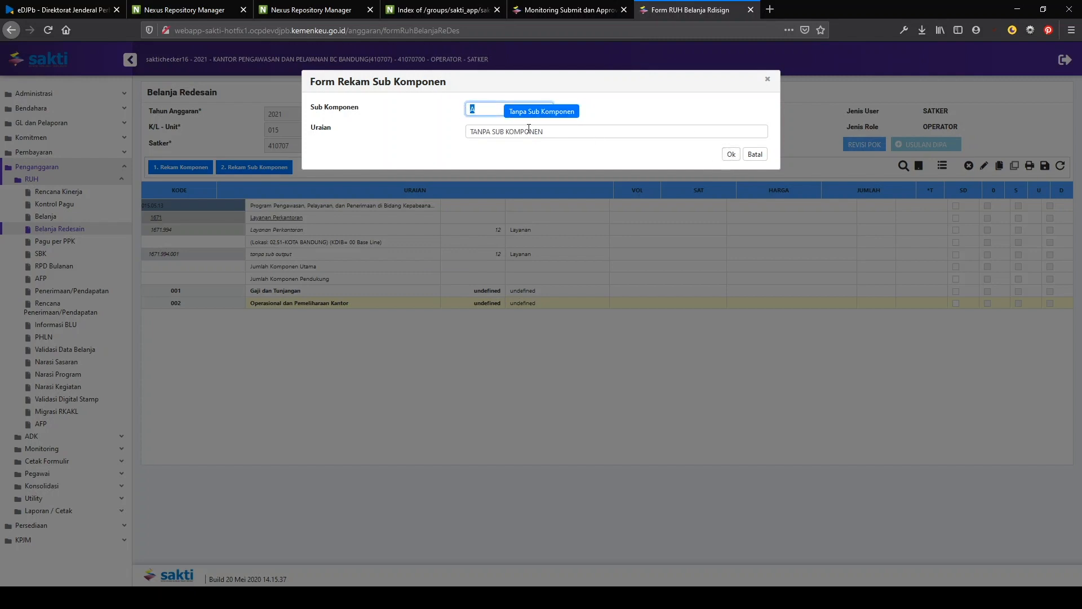
text(B)
key(Tab)
text(SUMKOMPDUMMT)
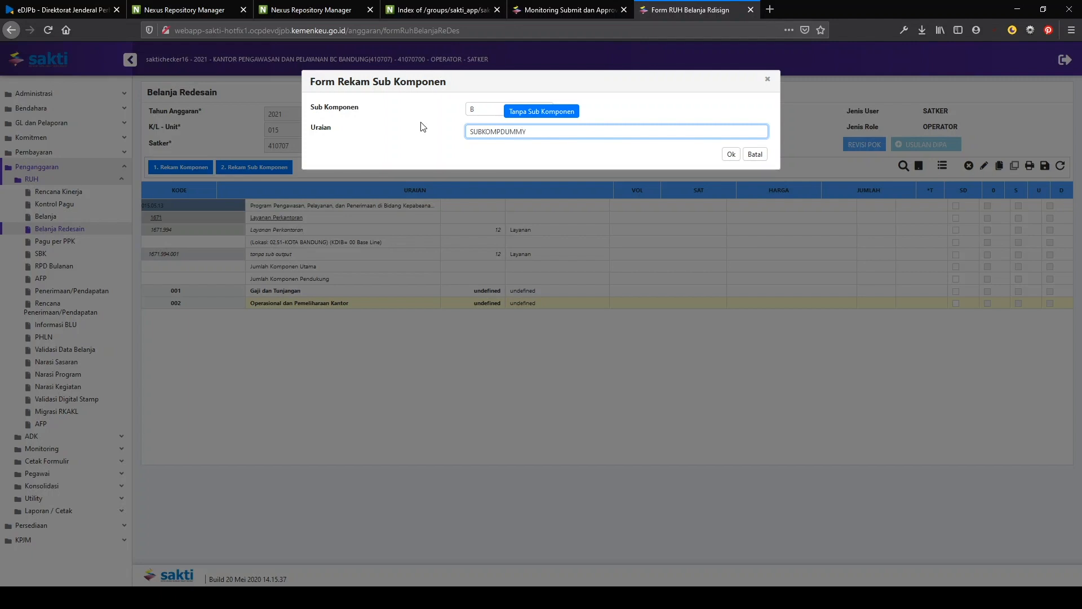
click(731, 154)
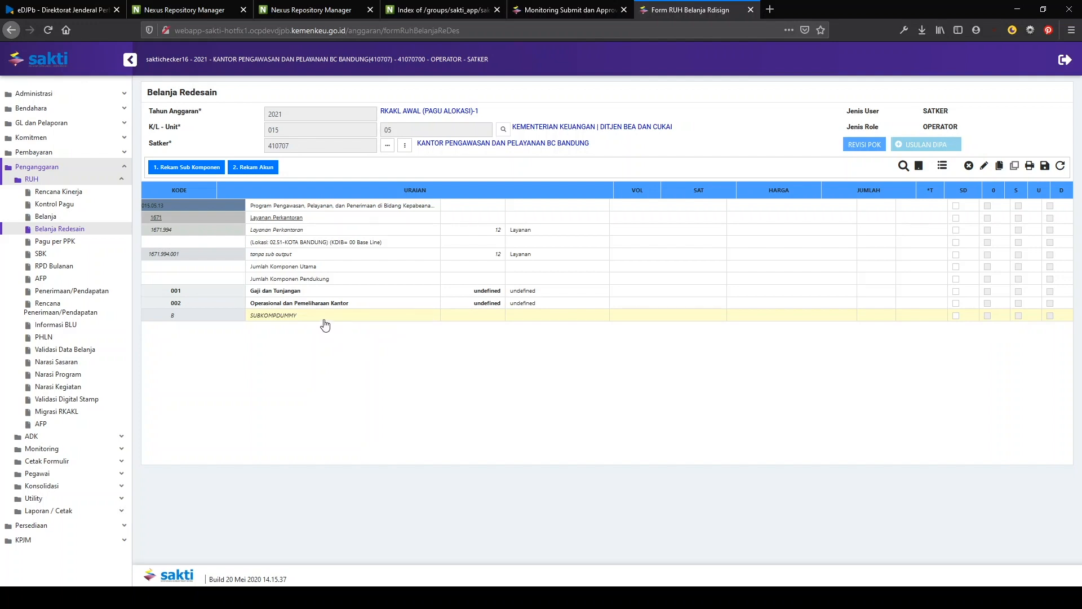
Step: Start an account record for sub component B and choose account 521111, Belanja Keperluan Perkantoran
click(253, 167)
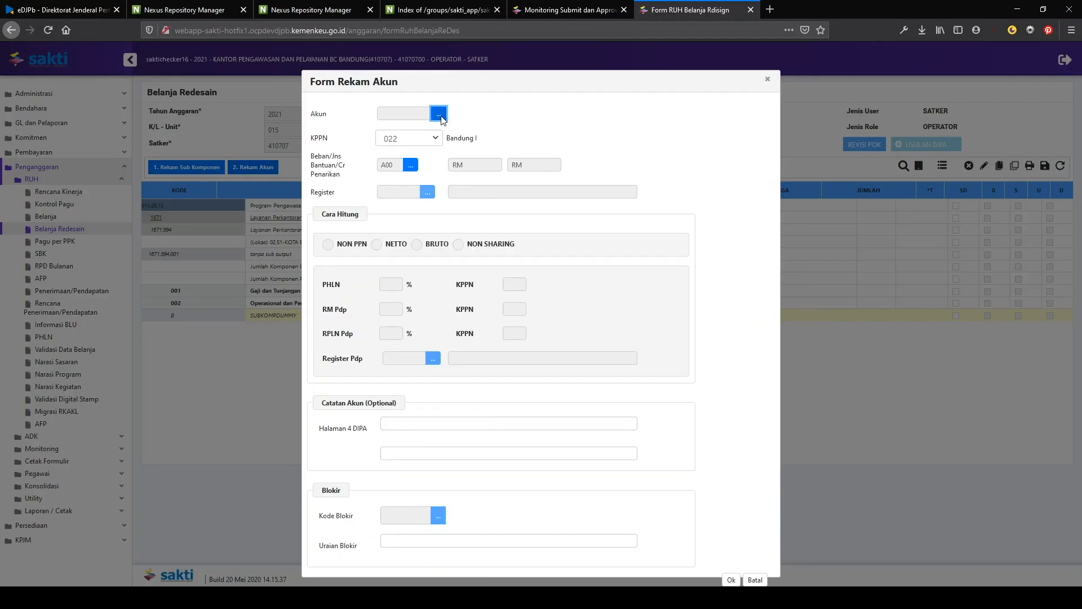
click(444, 126)
click(597, 125)
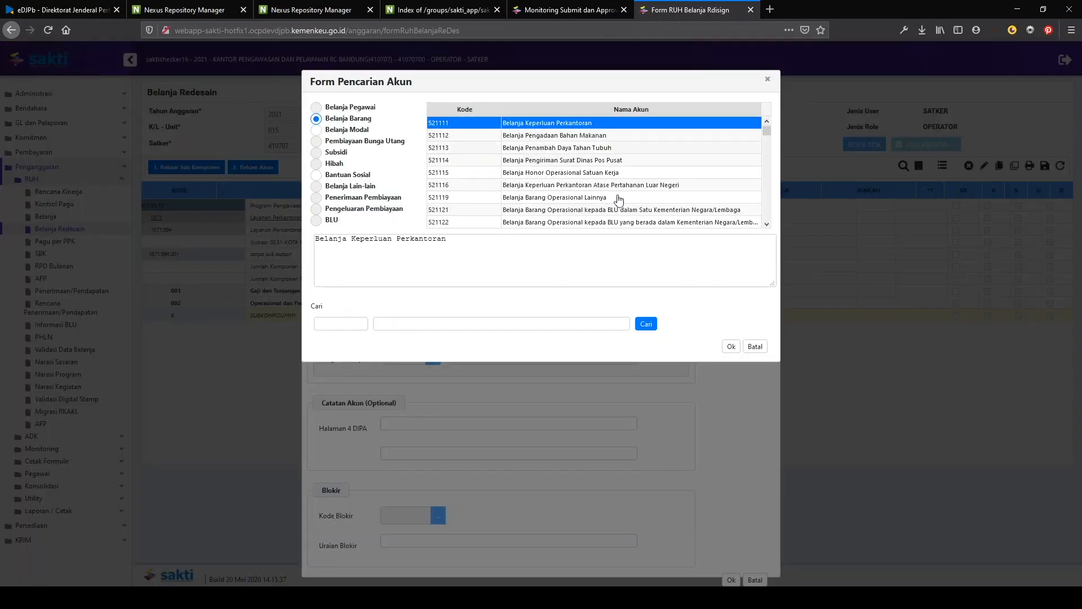
click(730, 348)
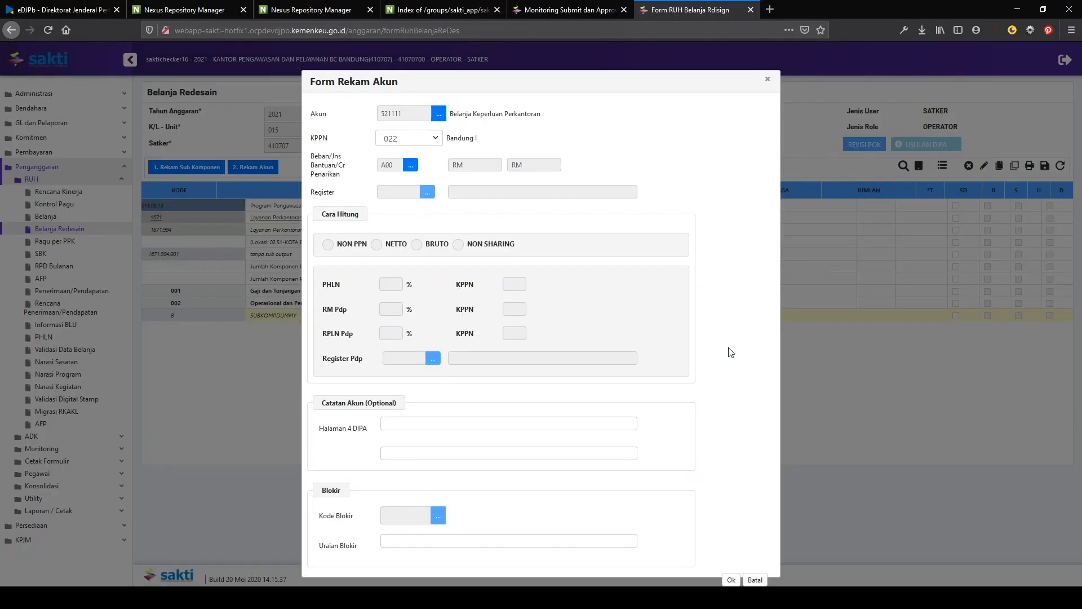
Step: Keep KPPN 022 for the account and choose A00 RM as its Beban/Jns Bantuan/Cara Penarikan
click(437, 140)
click(423, 163)
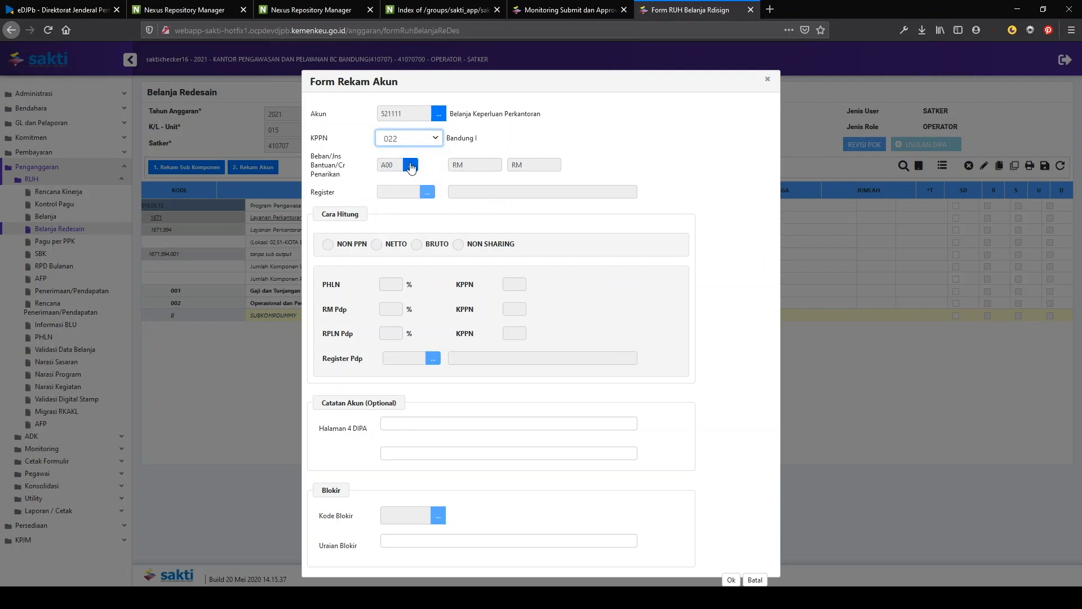
click(410, 166)
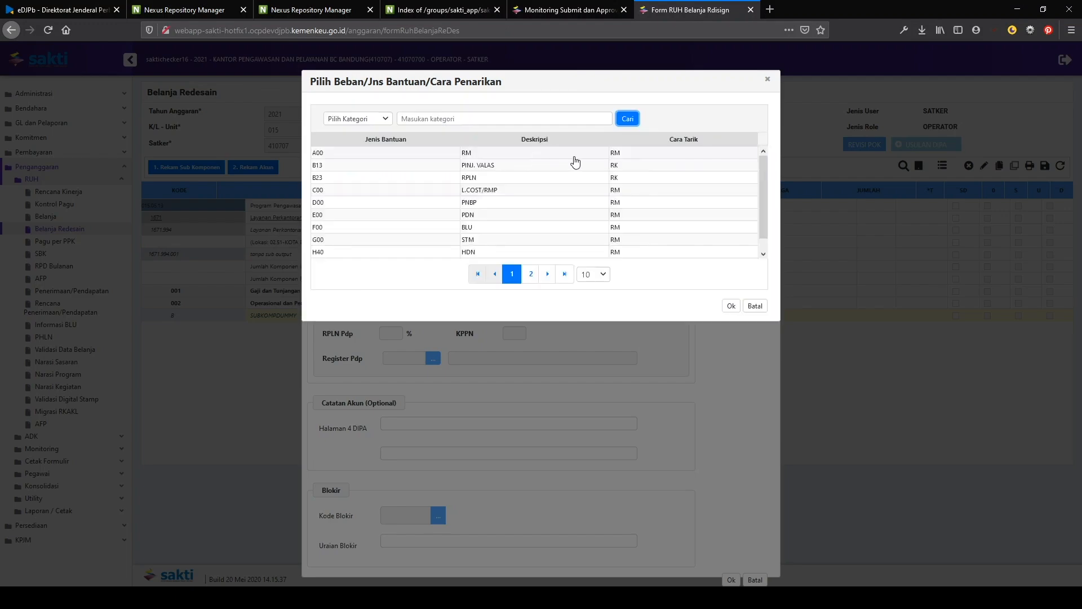
click(576, 154)
click(730, 306)
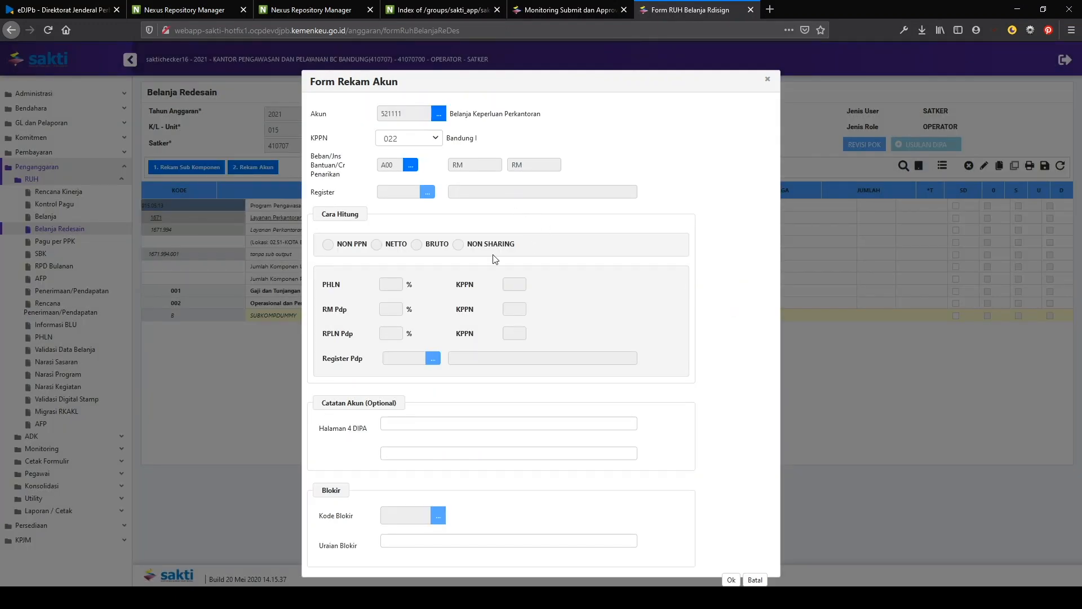
click(492, 423)
click(499, 451)
click(484, 424)
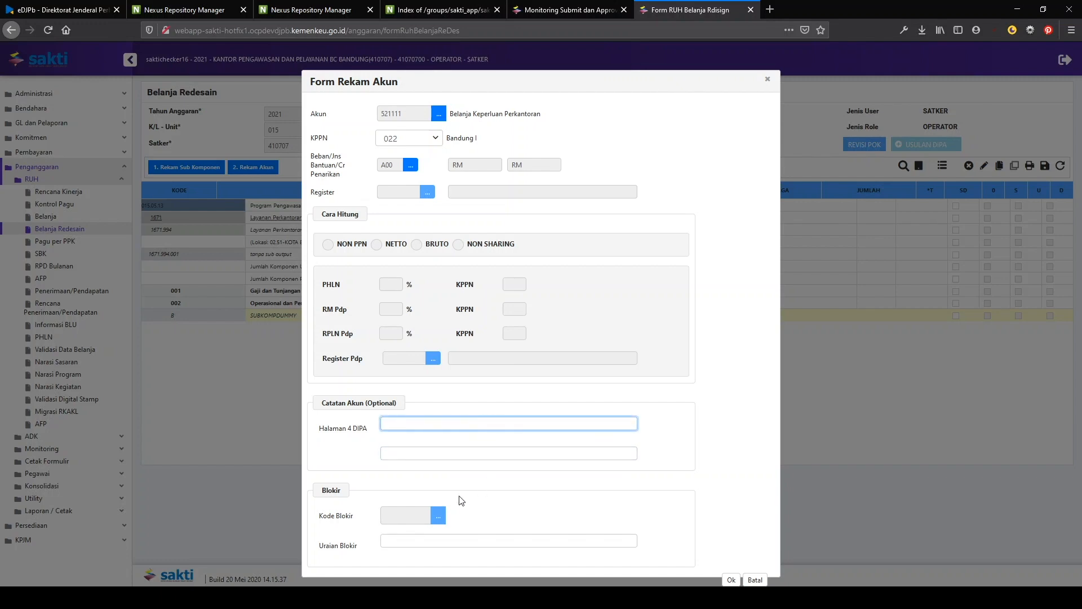
click(445, 540)
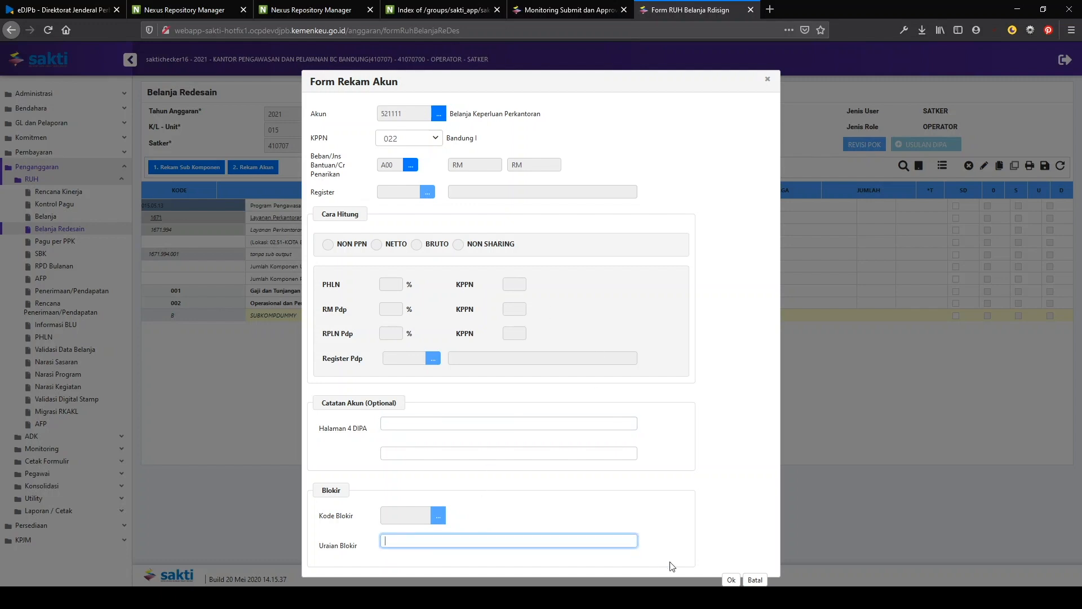
click(682, 526)
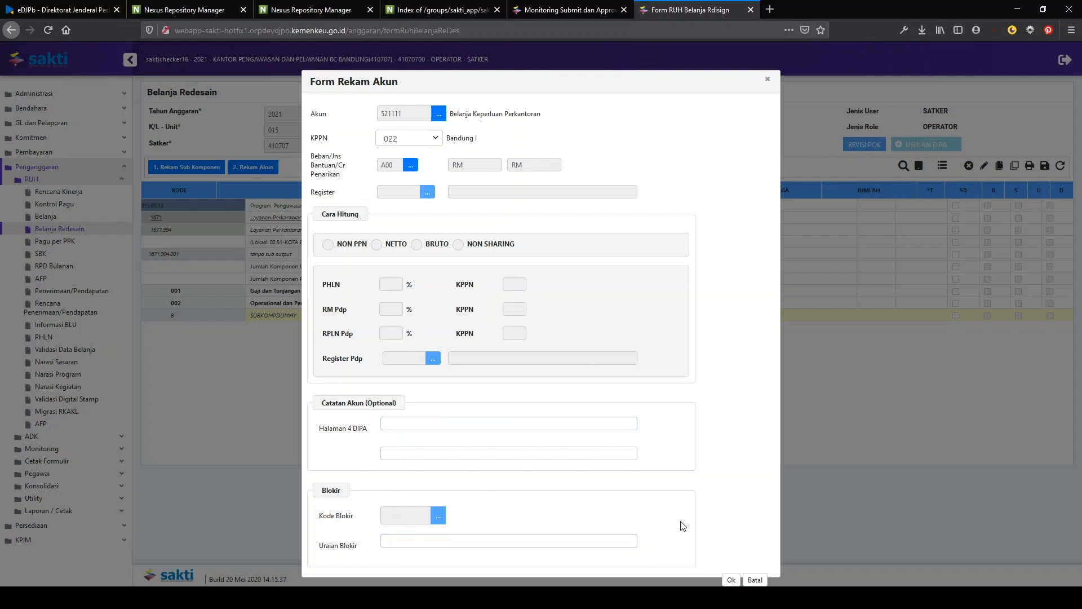
Step: Save account 521111 under sub component B and record a first-level header described as "Header level 1" beneath it
click(731, 580)
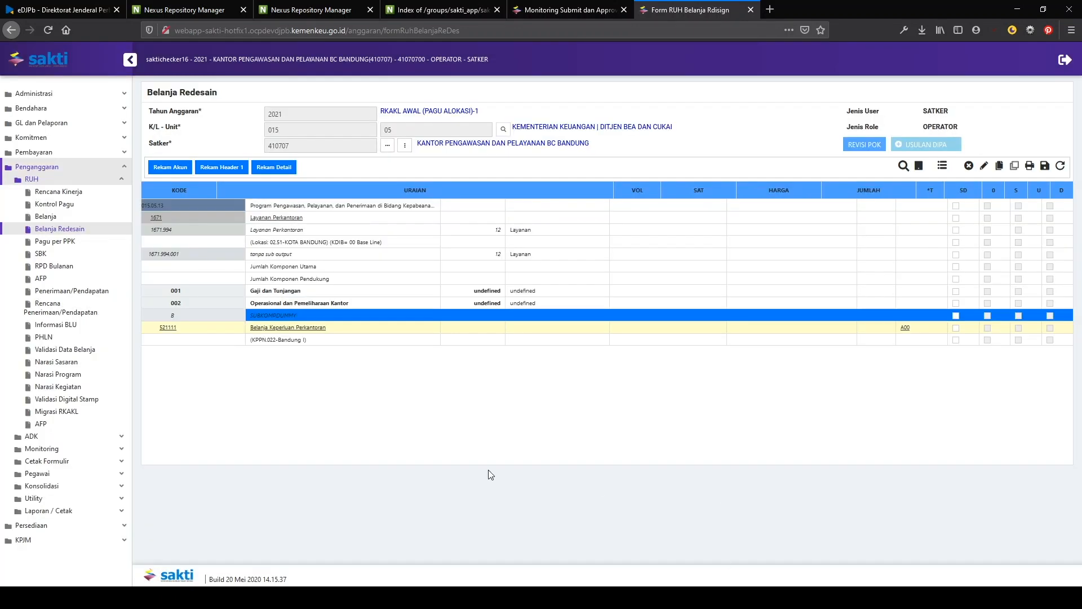
click(387, 332)
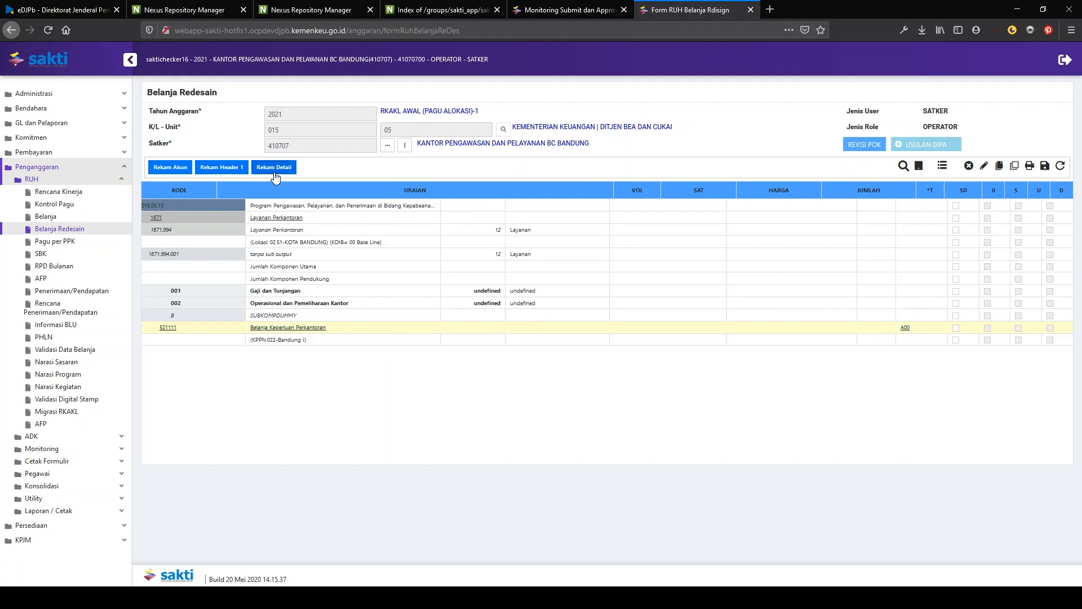
click(242, 169)
click(527, 110)
text(Header level 1)
click(731, 129)
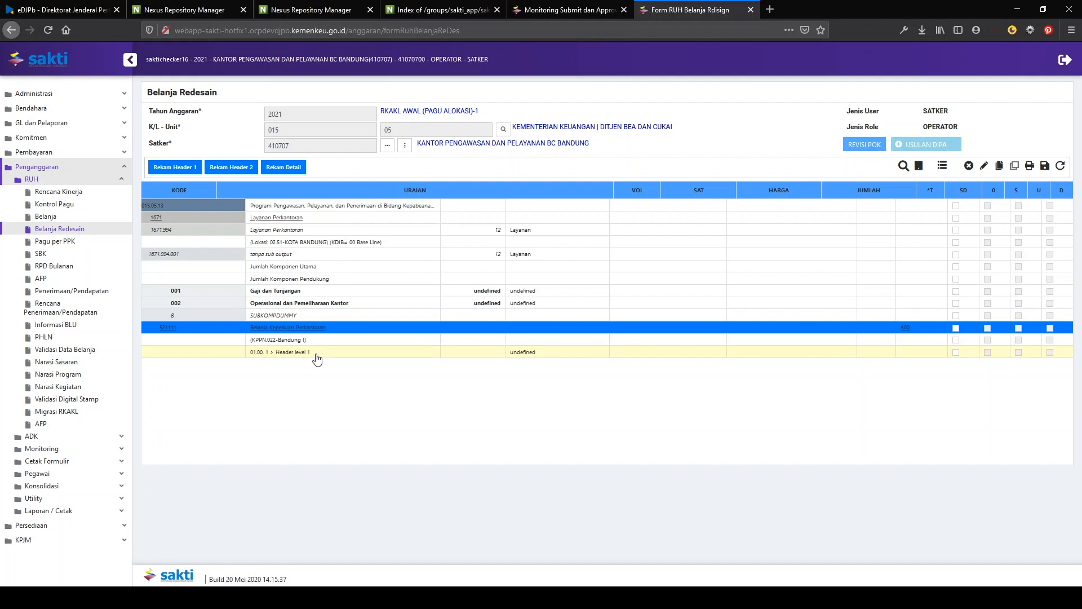
Step: Record a second-level header with the description "Header level 2" beneath Header level 1
click(231, 168)
click(419, 107)
text(H)
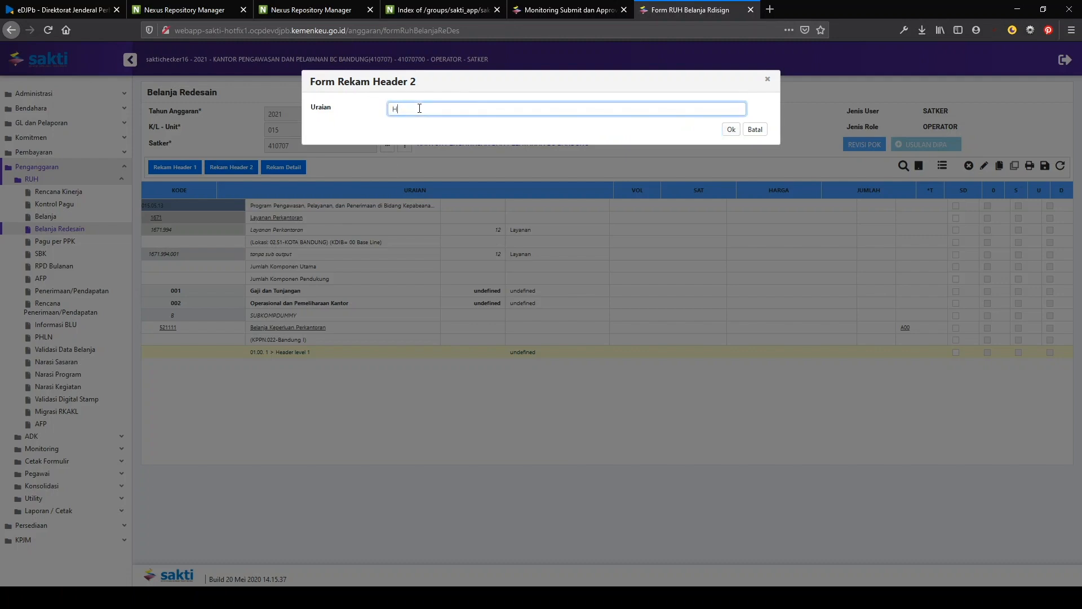
text(eader level 2)
click(731, 129)
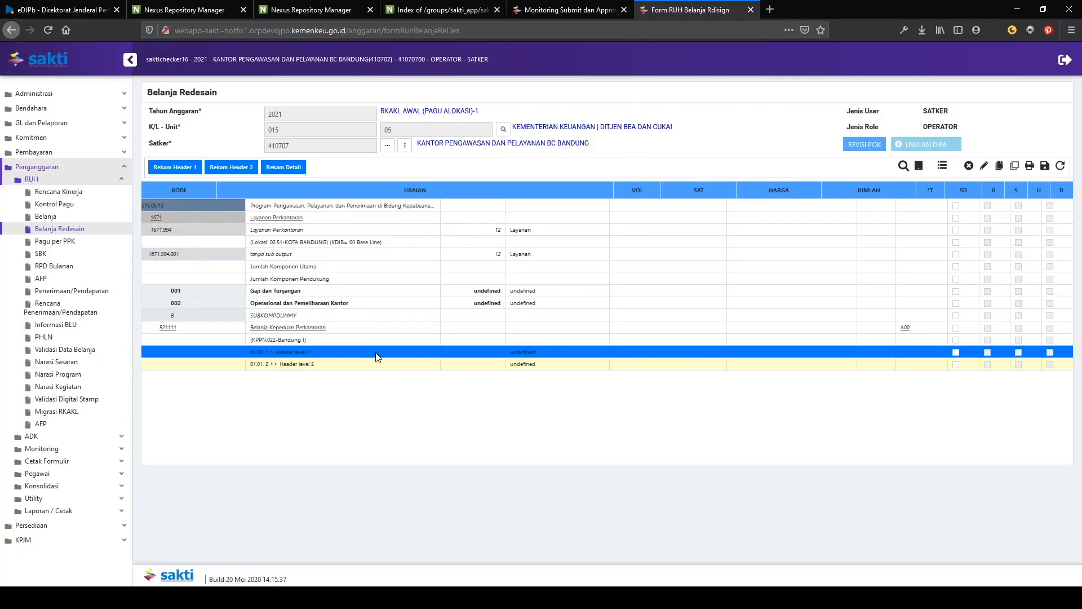
Step: Start a detail under Header level 1 from SBM group 05, choosing committee item 03 for procurement above Rp500 juta s.d. Rp1 miliar
click(290, 169)
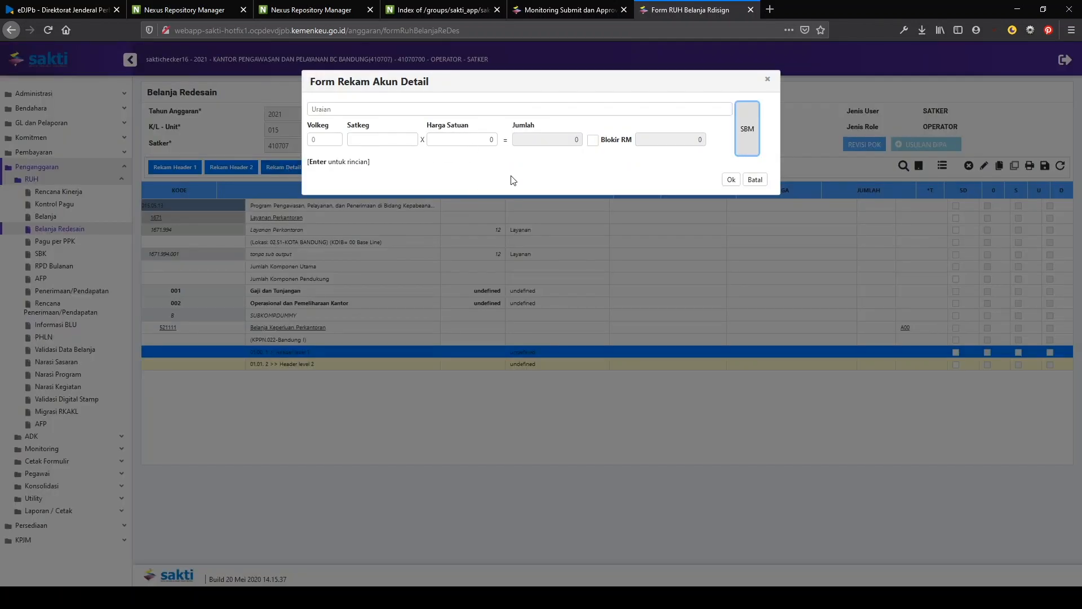
click(749, 130)
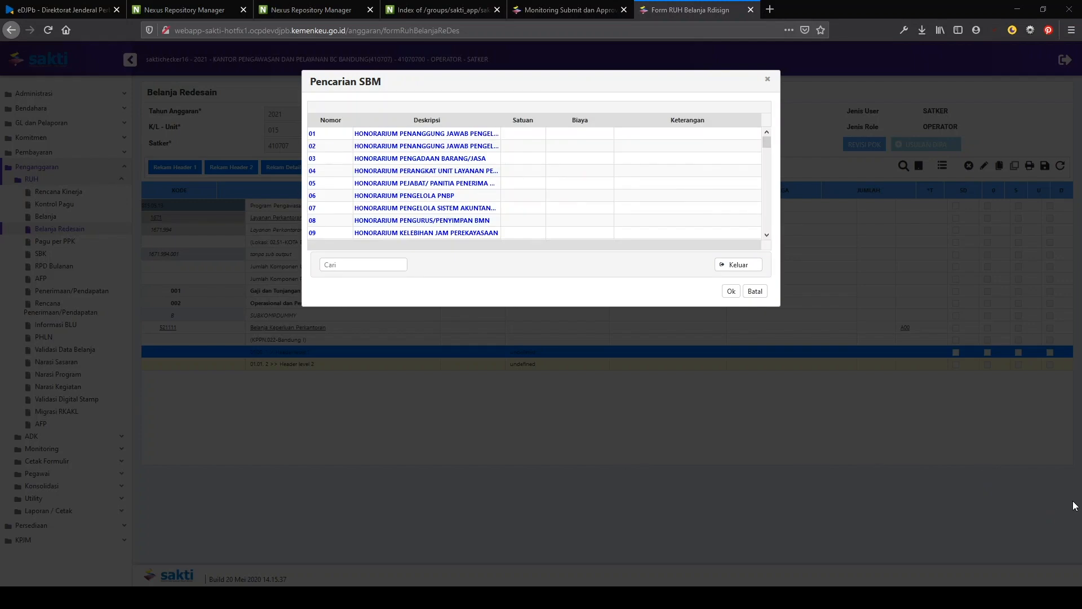
click(468, 184)
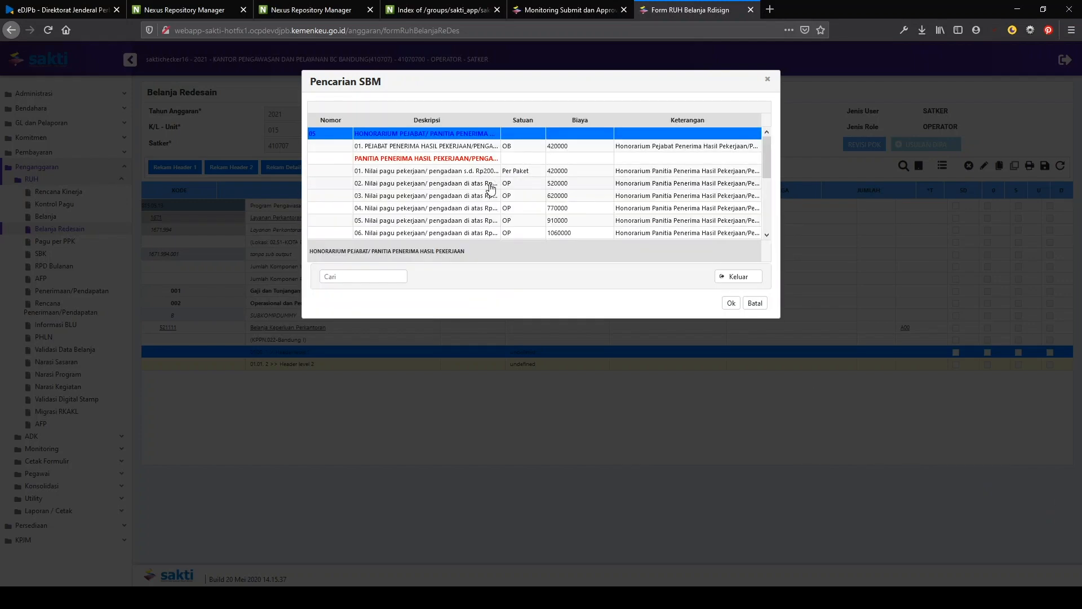
click(475, 194)
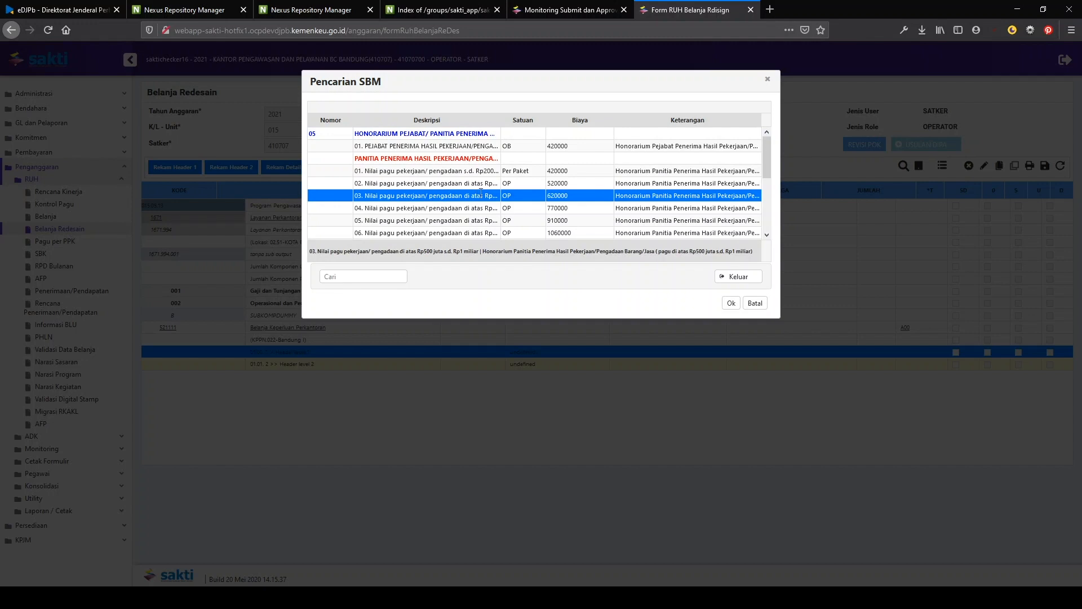
click(732, 304)
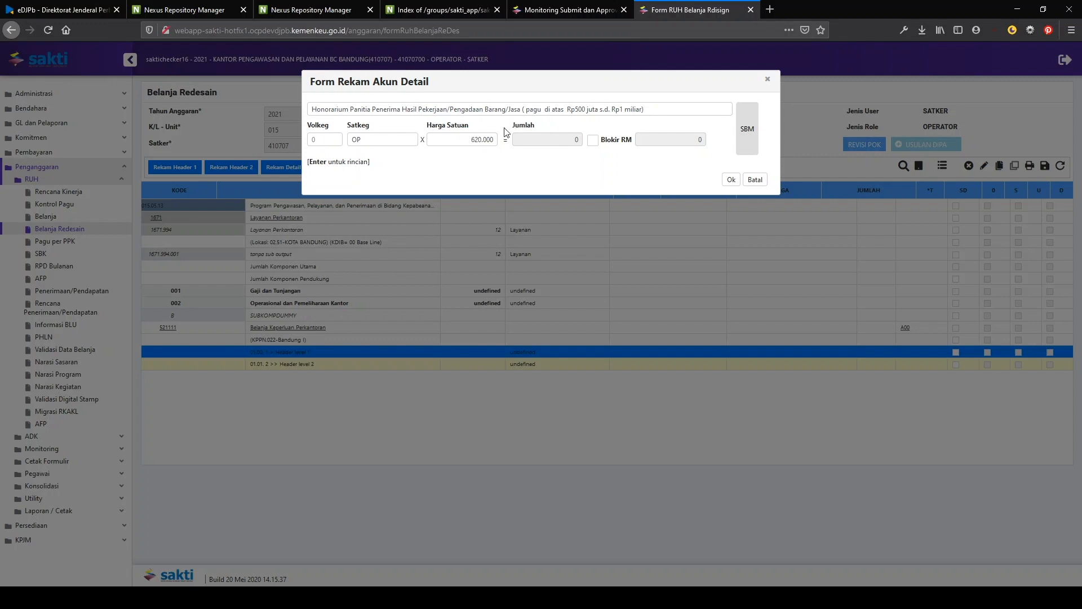
Step: Set the honorarium detail's Volkeg to 10, leave Blokir RM disabled, and save the detail
click(322, 140)
text(1)
key(Tab)
key(Tab)
key(Tab)
key(Tab)
click(592, 140)
click(671, 158)
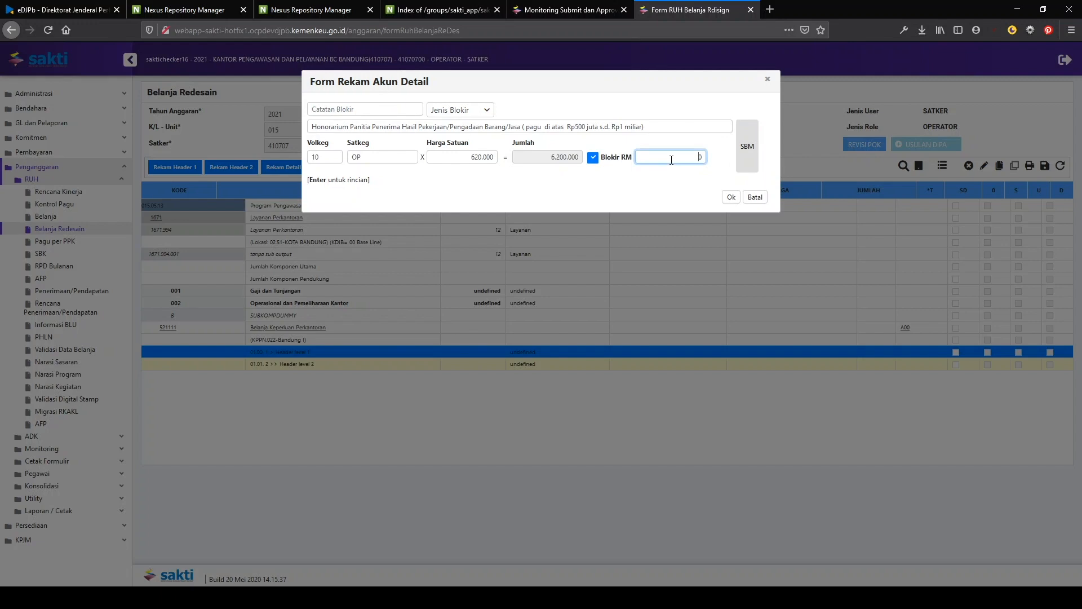
click(593, 158)
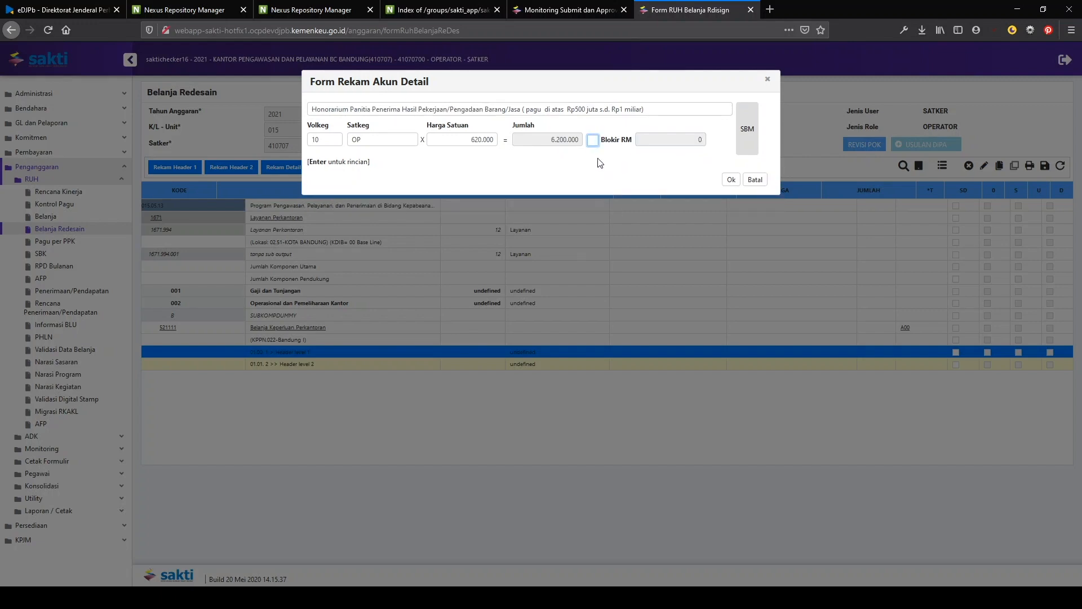
click(731, 179)
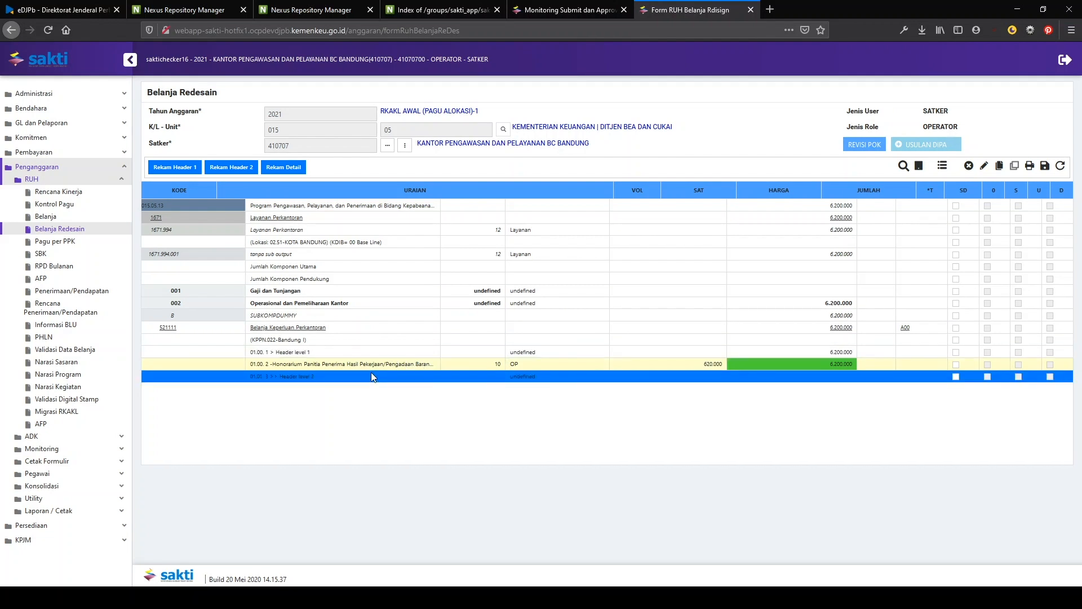
Step: Start a detail under Header level 2 described as "Manual Detail" with a volume breakdown of 10 OH x 3 KEG
click(292, 168)
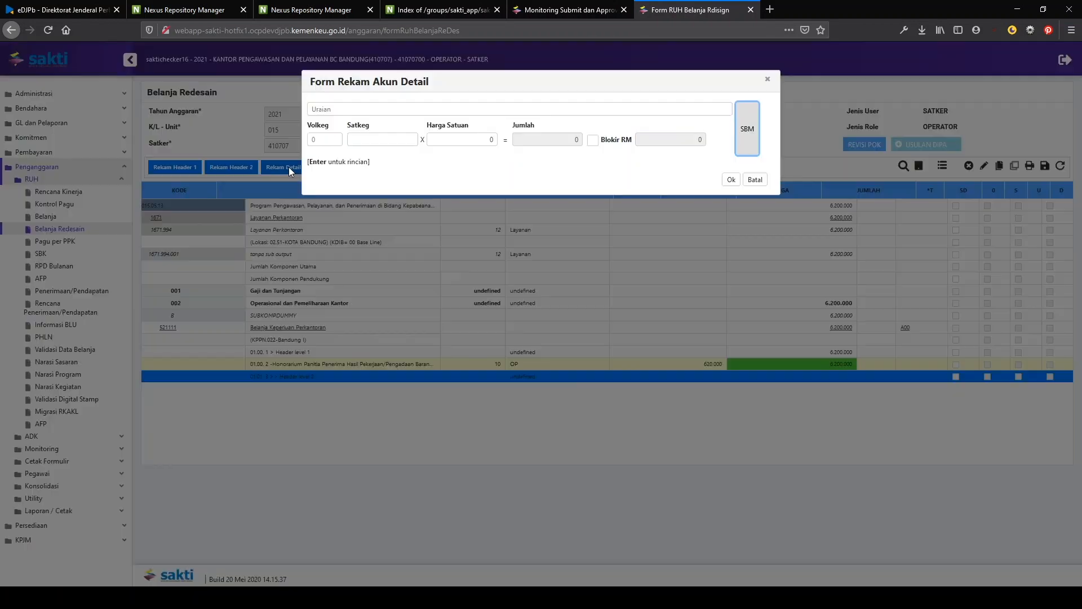
text(Manual Detail)
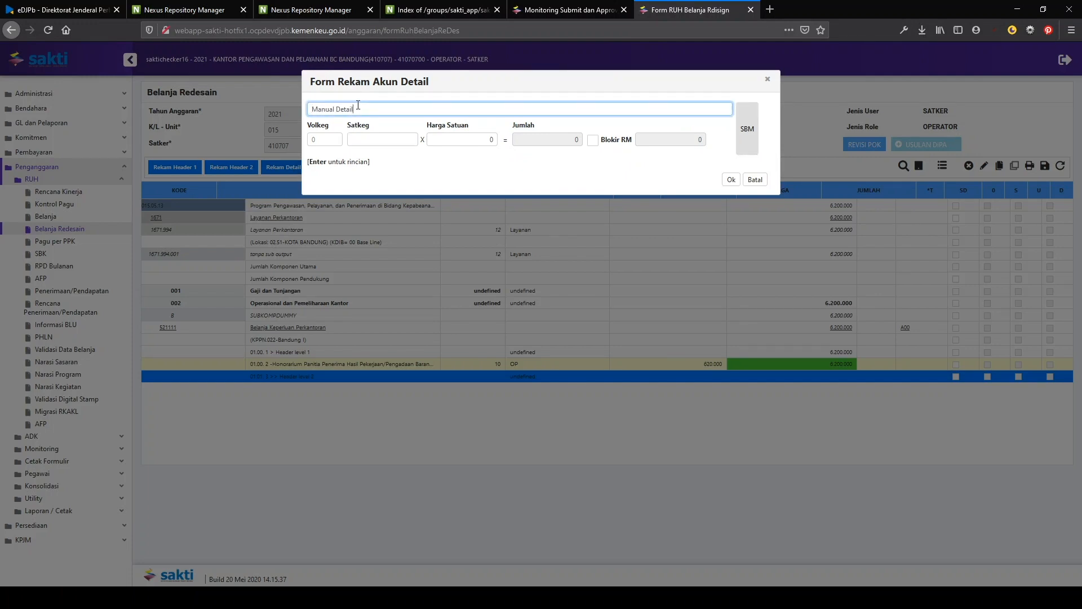
key(Return)
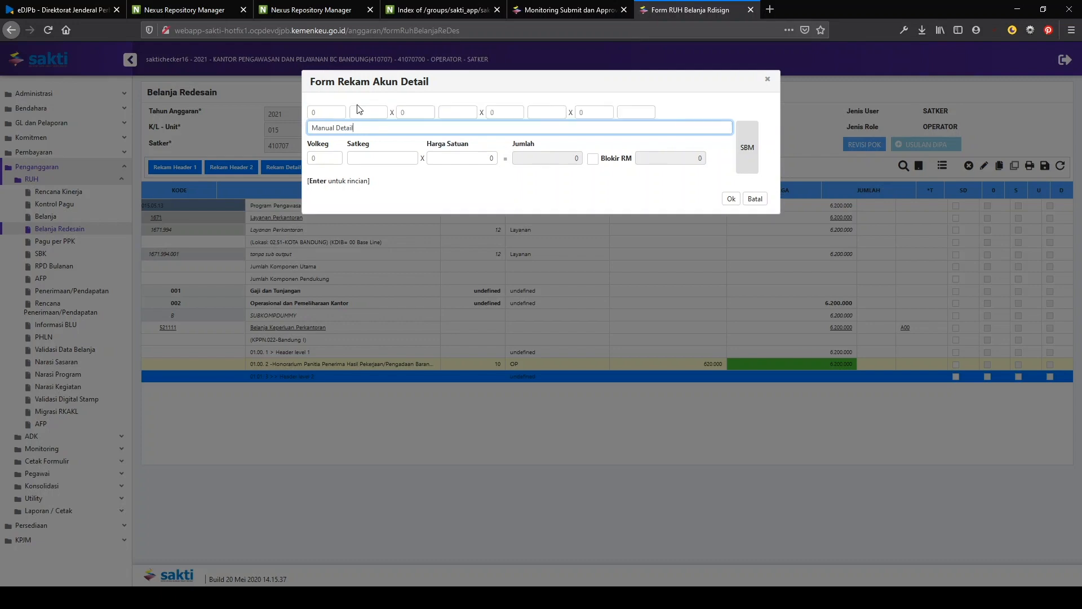
click(331, 113)
text(10)
key(Tab)
text(OH)
key(Tab)
text(3)
key(Tab)
text(KEG)
key(Tab)
key(Tab)
key(Tab)
key(Tab)
key(Tab)
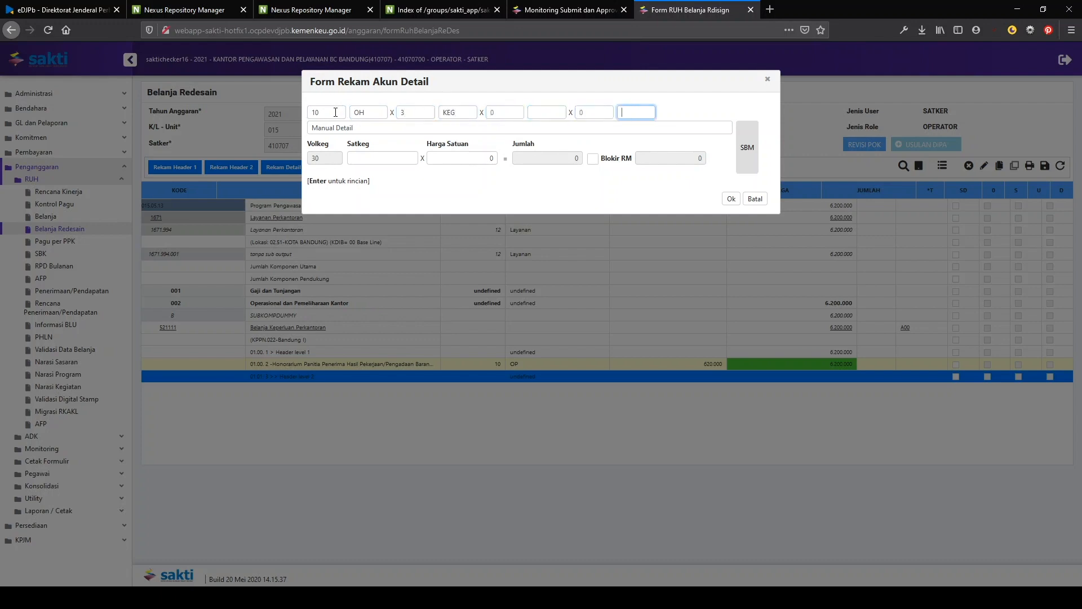
Step: Set the Manual Detail's Satkeg to OH and Harga Satuan to 1.000.000, and save the detail
click(386, 140)
key(Tab)
text(1.000.000)
click(731, 179)
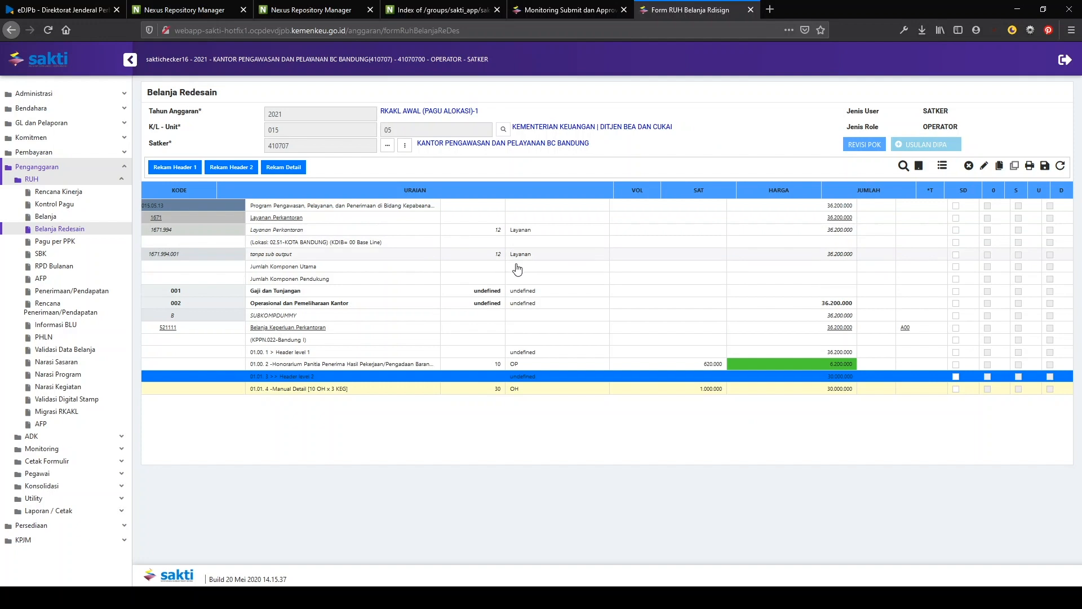
Step: Save all the recorded Belanja Redesain data for the satker
click(404, 353)
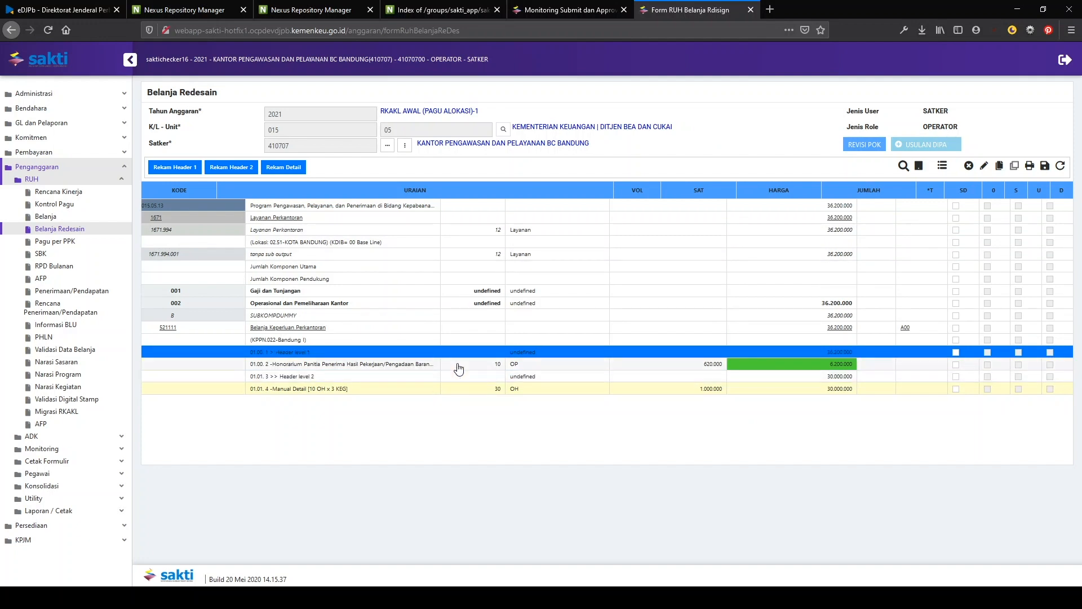
click(1044, 166)
click(568, 344)
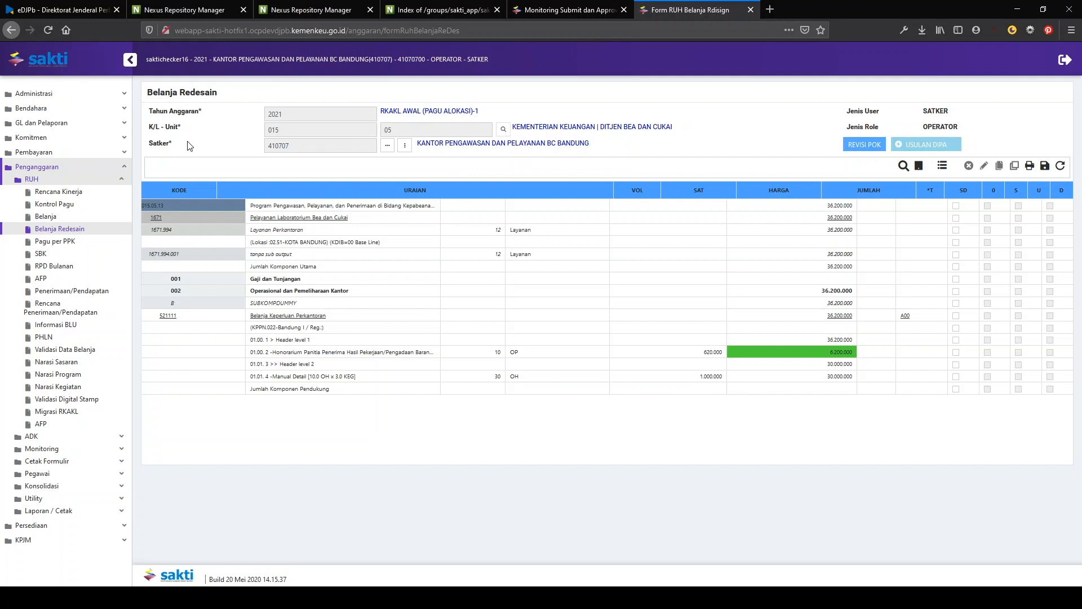
Step: Open RPD Bulanan for satker 410707 and display output 1671.994 Layanan Perkantoran
click(89, 268)
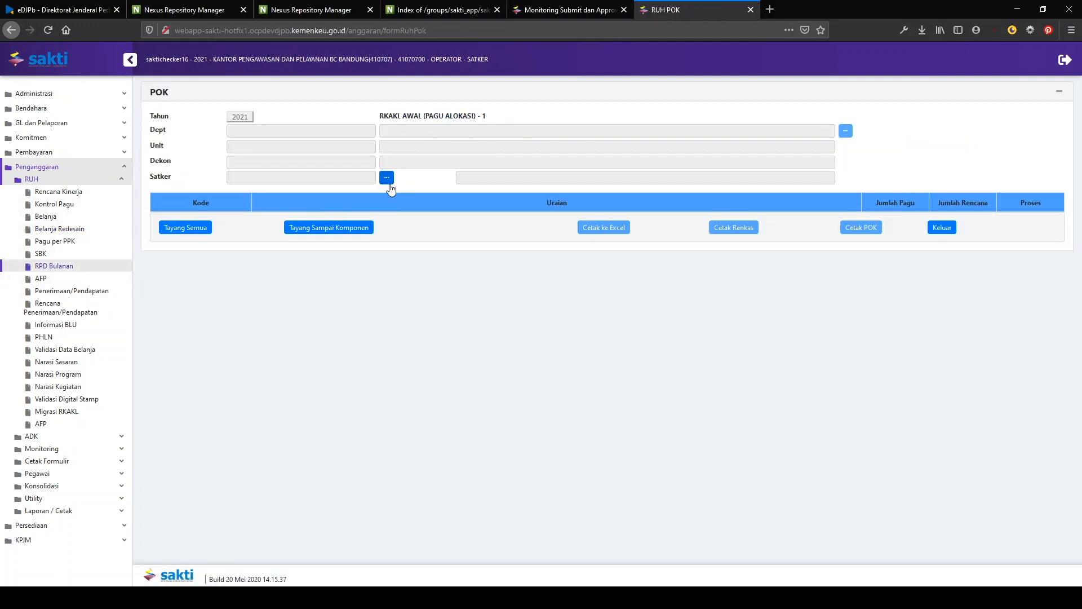
click(389, 181)
click(563, 258)
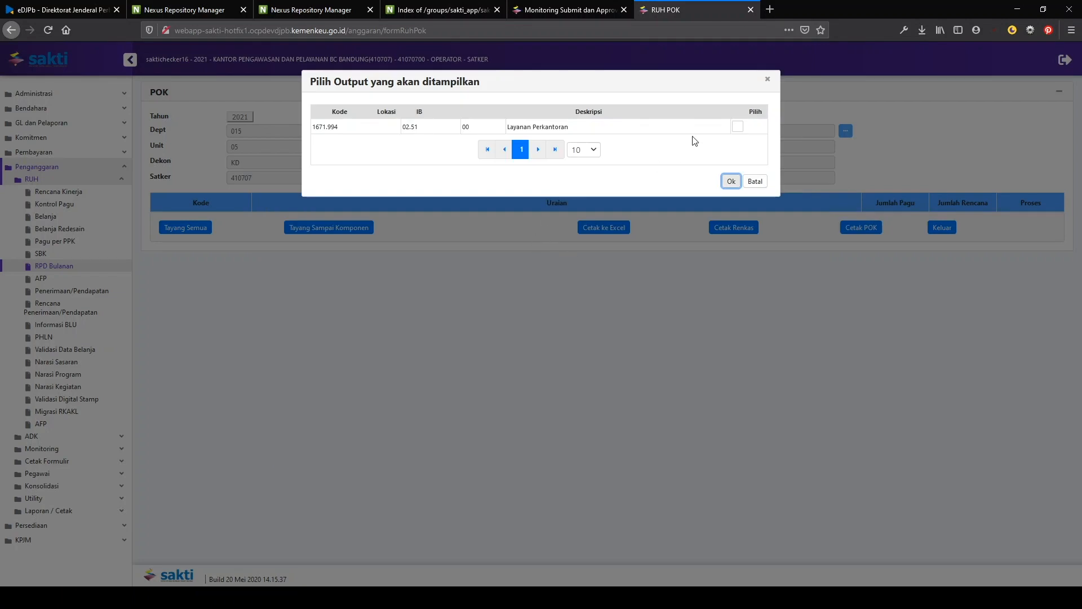
click(737, 127)
click(731, 181)
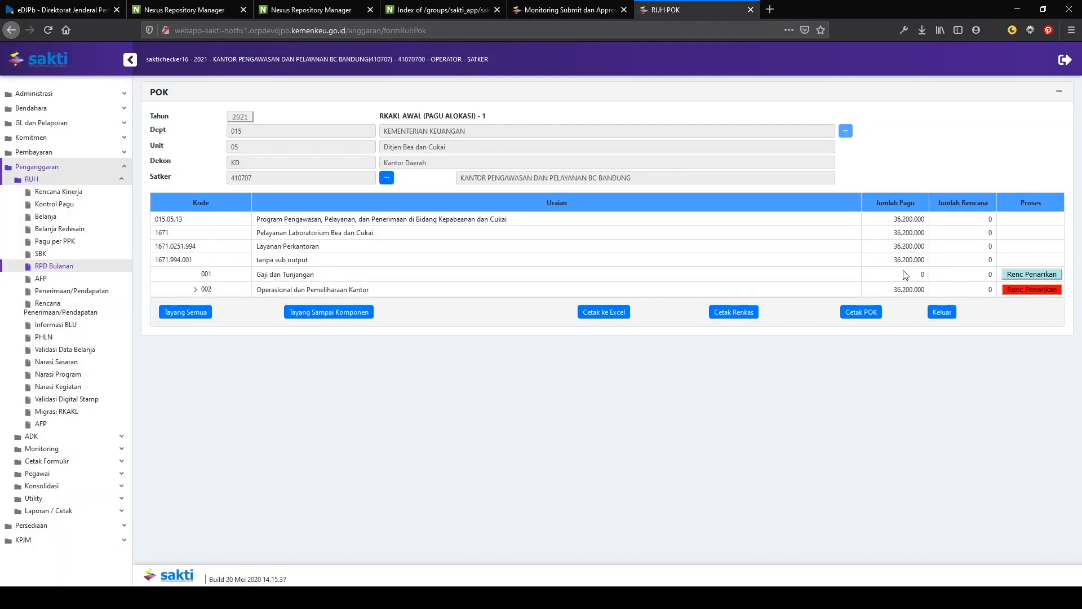
click(1031, 294)
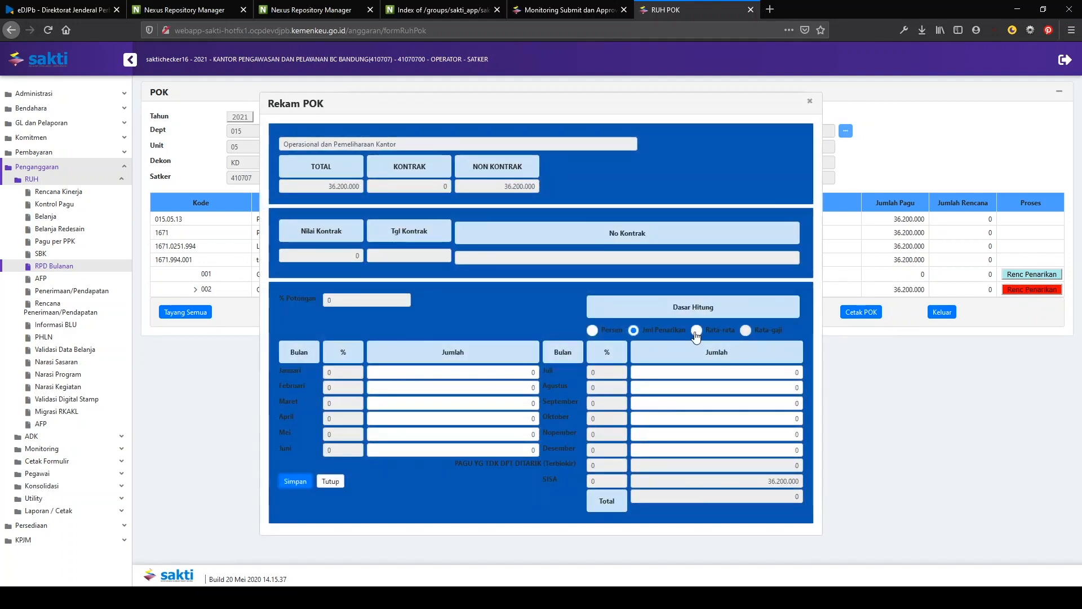
click(697, 332)
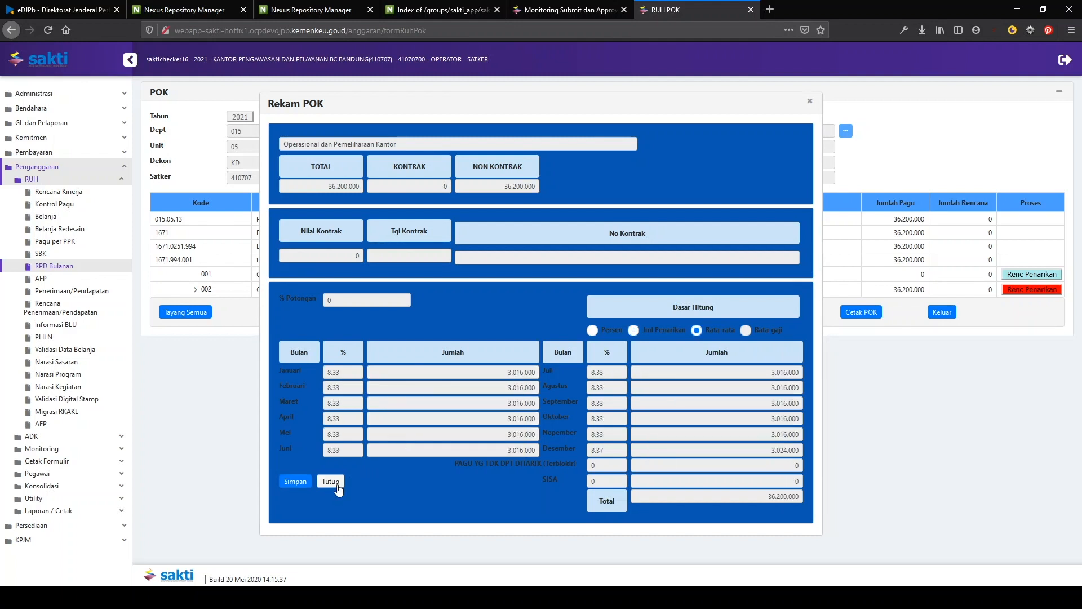
click(332, 482)
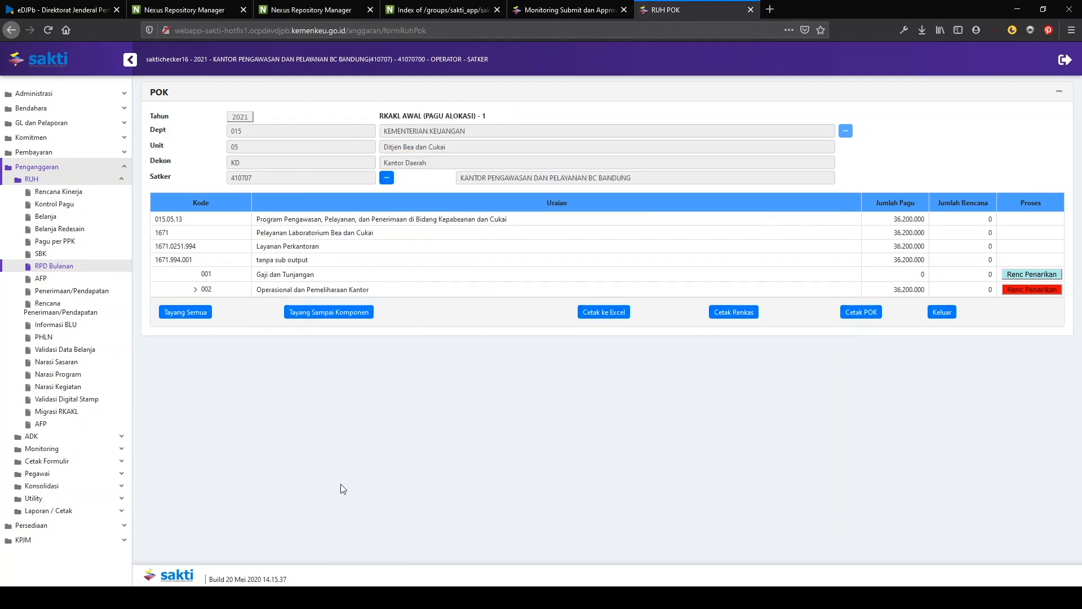
Step: Expand the POK to detail level and save a monthly withdrawal plan for Manual Detail calculated by Rata-rata
click(189, 318)
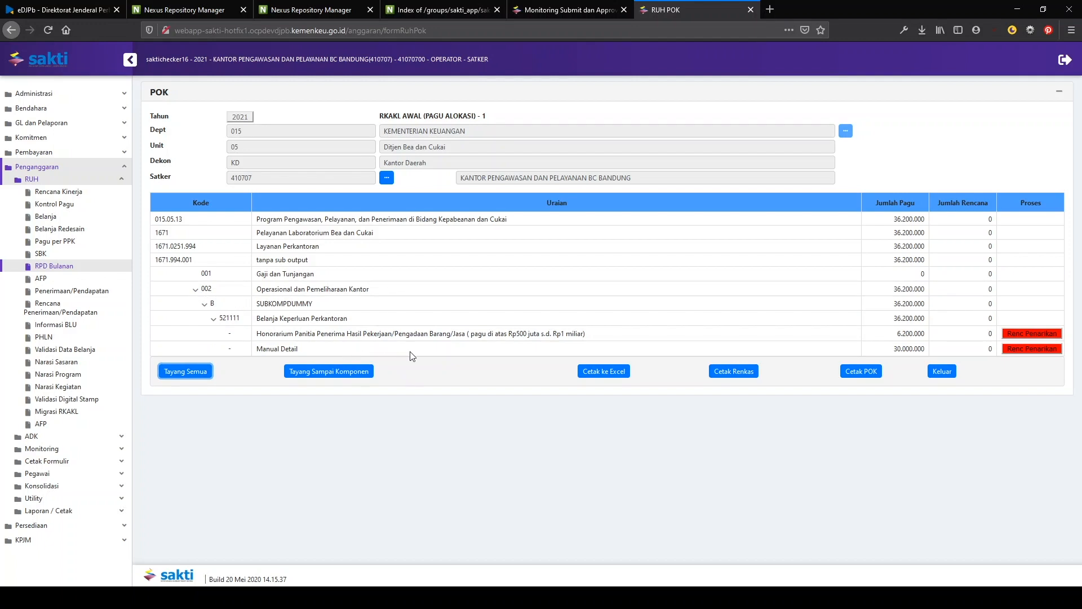
click(1032, 349)
click(697, 332)
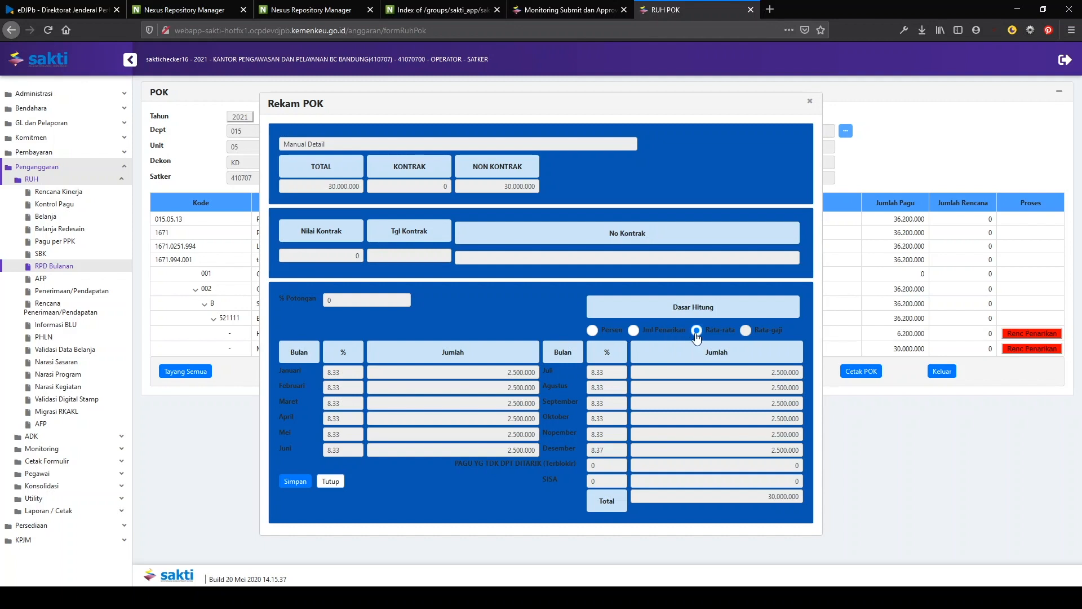
click(670, 334)
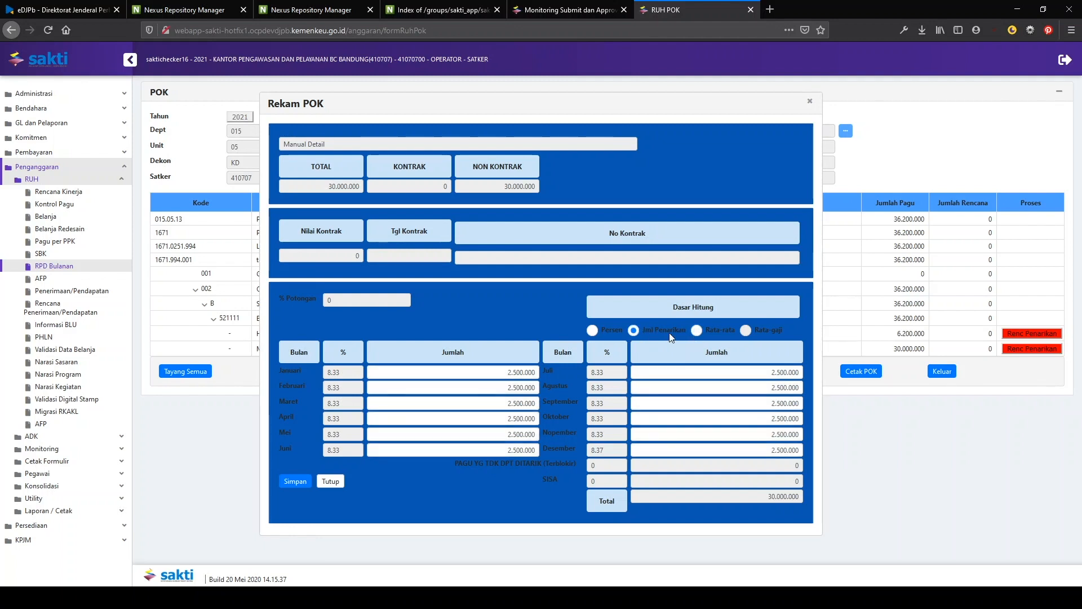
click(592, 330)
click(634, 334)
click(697, 331)
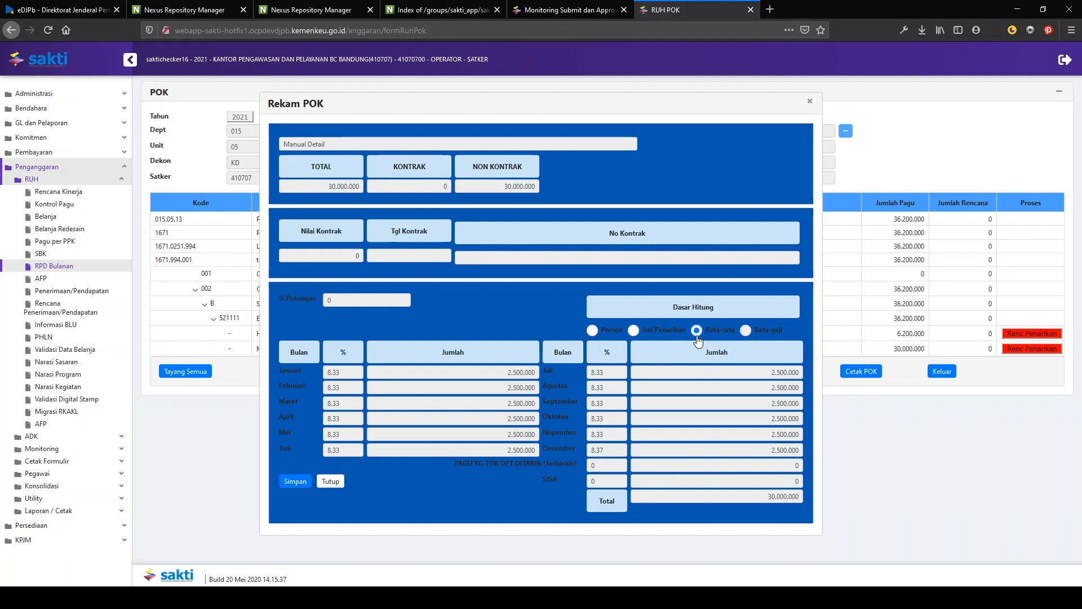
click(291, 484)
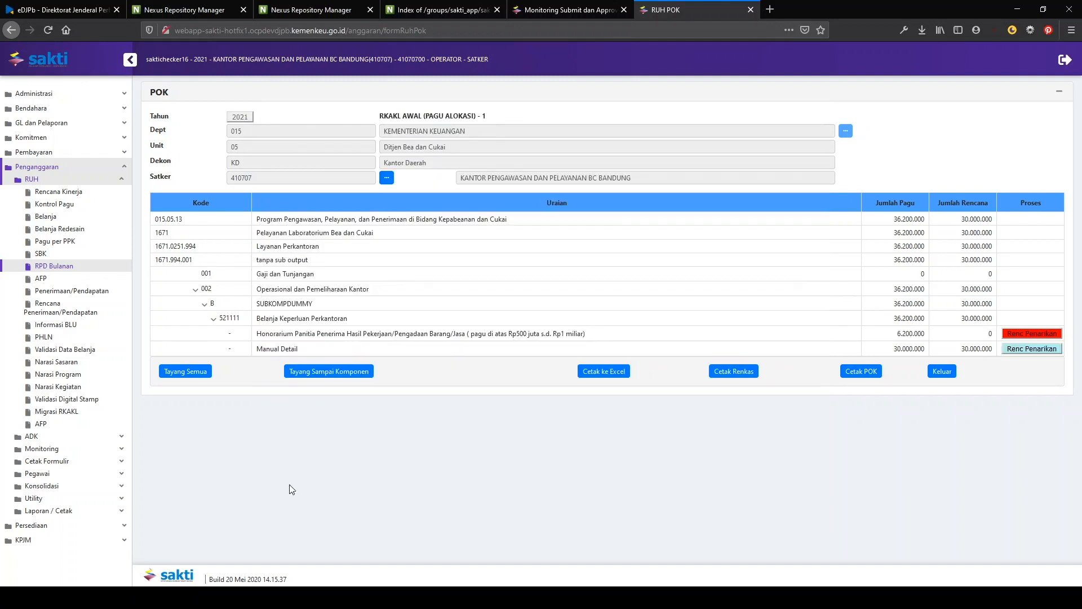
Step: Save a monthly withdrawal plan calculated by Rata-rata for the Honorarium Panitia Penerima Hasil Pekerjaan detail
click(1034, 335)
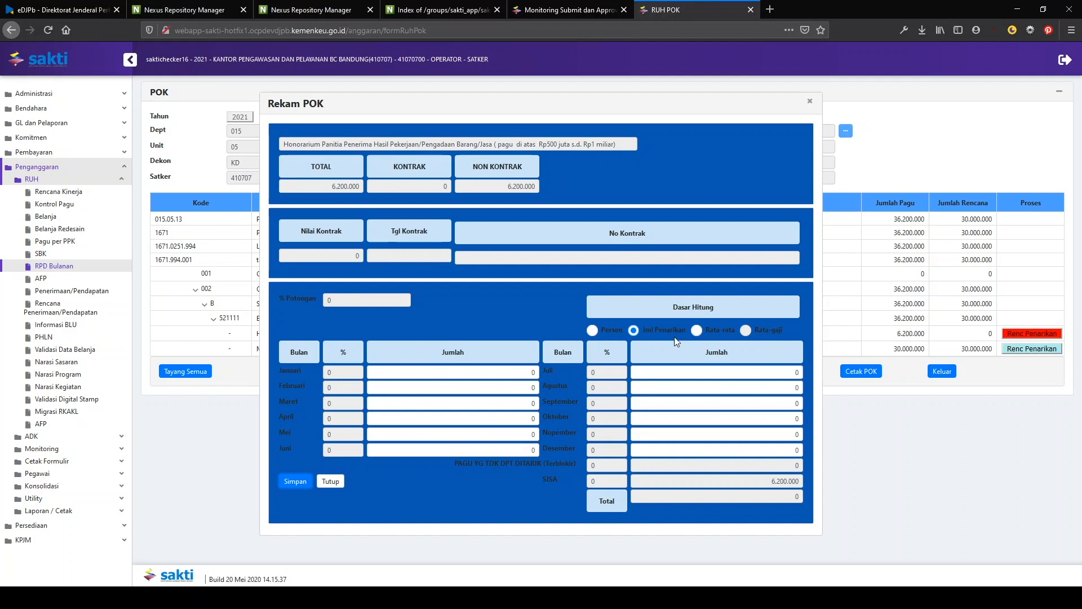
click(698, 331)
click(294, 480)
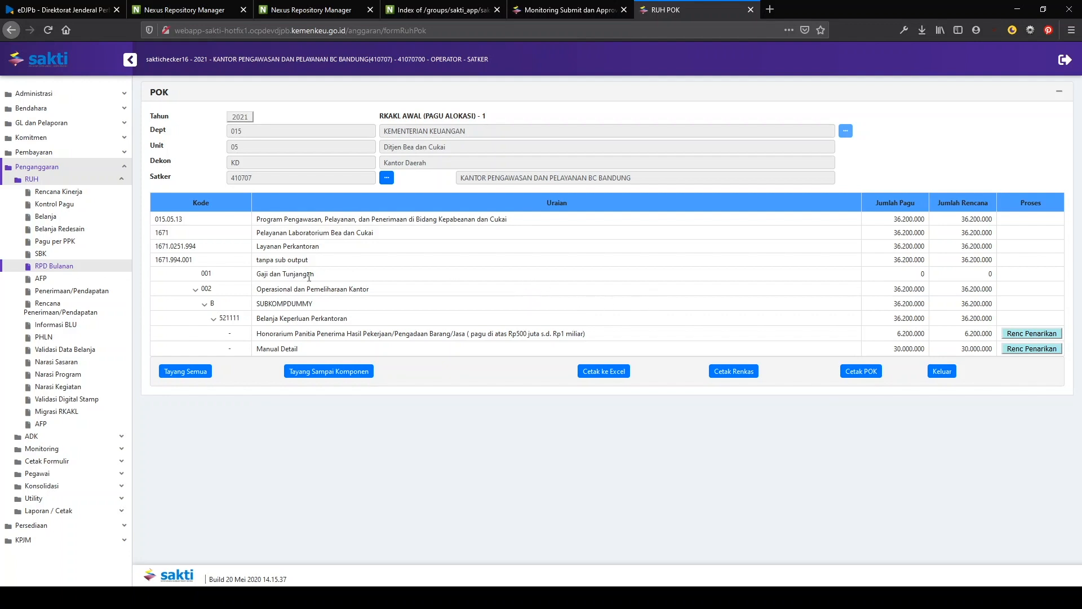
Step: Open the RESTORE Data Aplikasi GPP form for uploading the employee ADK file
drag(258, 277, 328, 281)
click(328, 280)
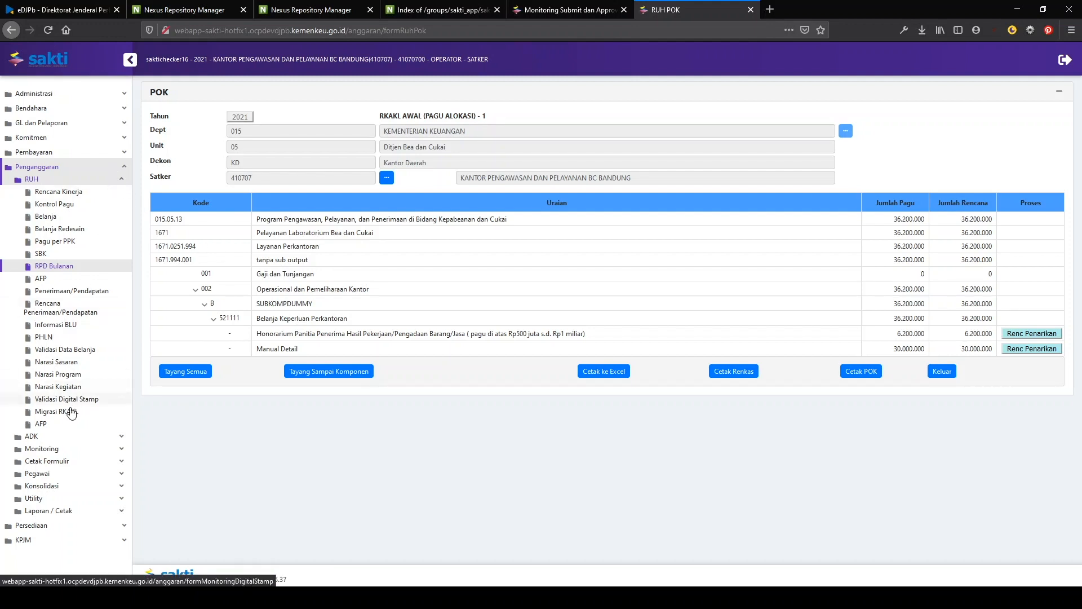
click(49, 475)
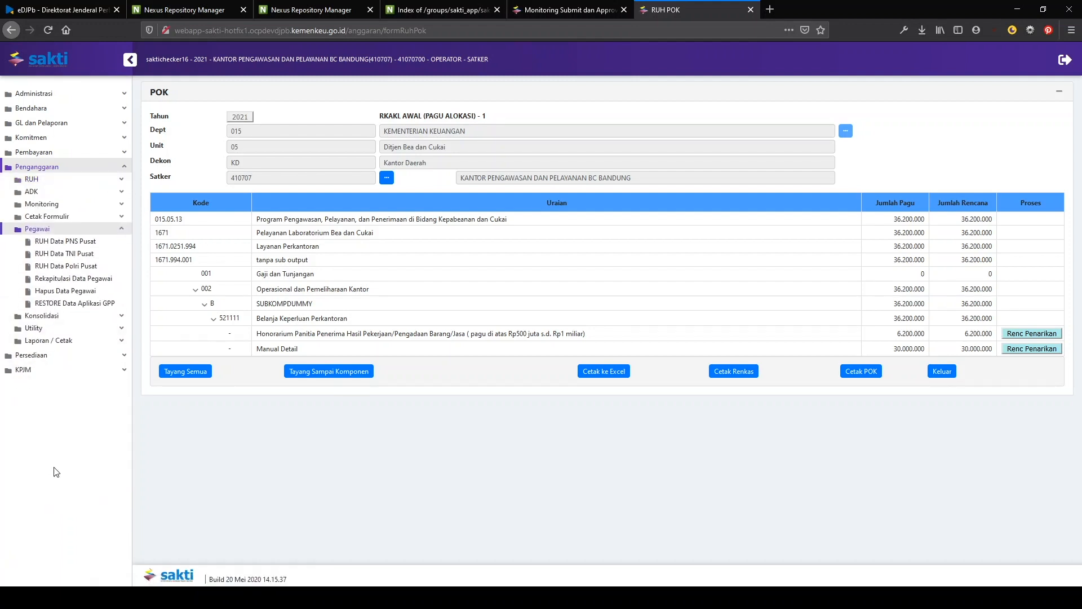
click(86, 306)
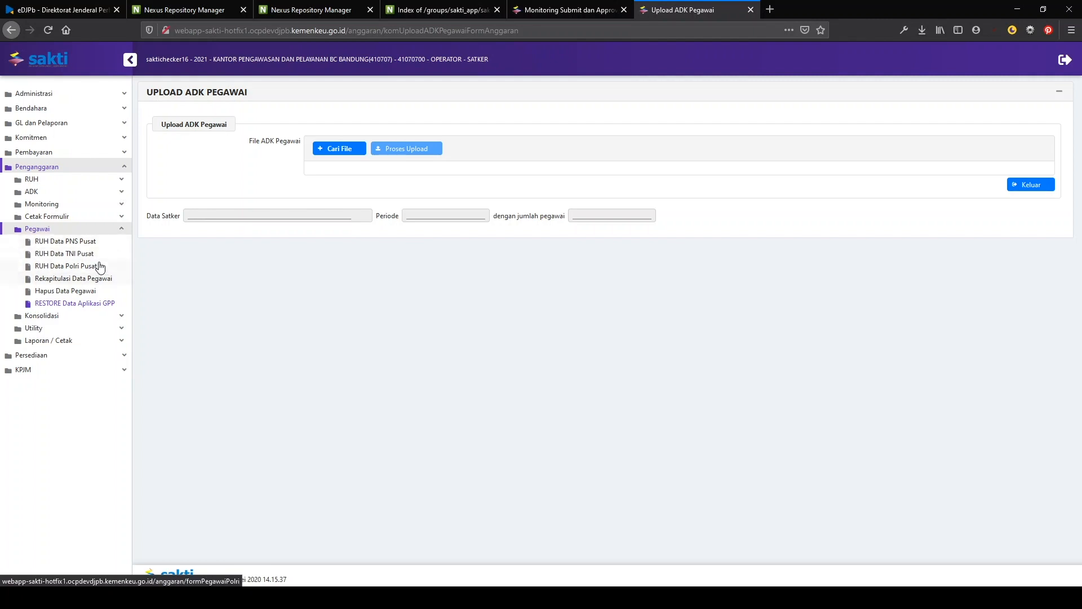
Step: Open RUH Data PNS Pusat and load the civil servant list for satker 410707
click(114, 245)
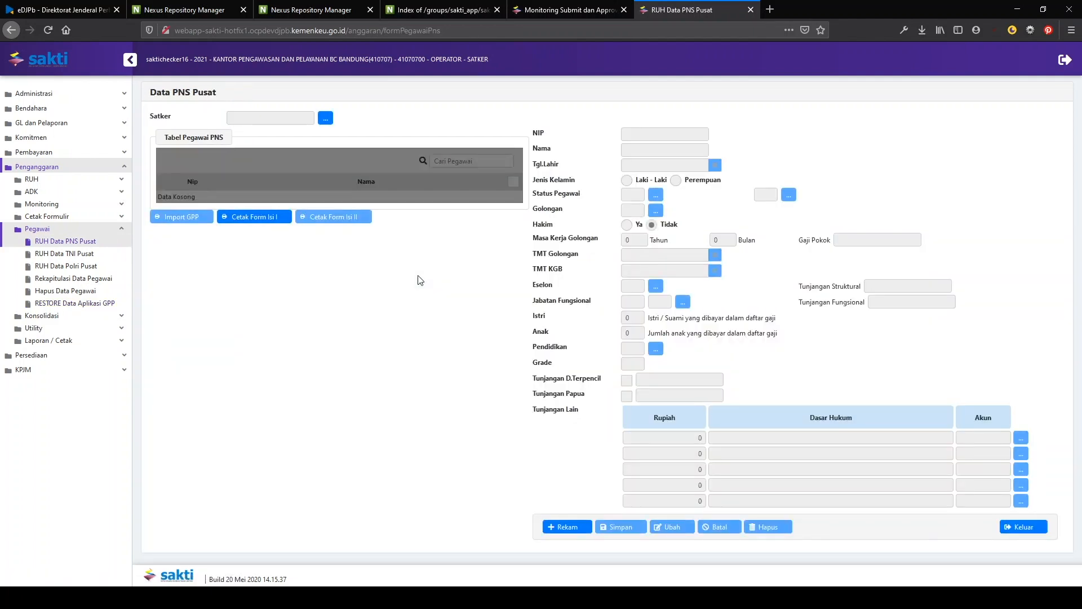
click(325, 118)
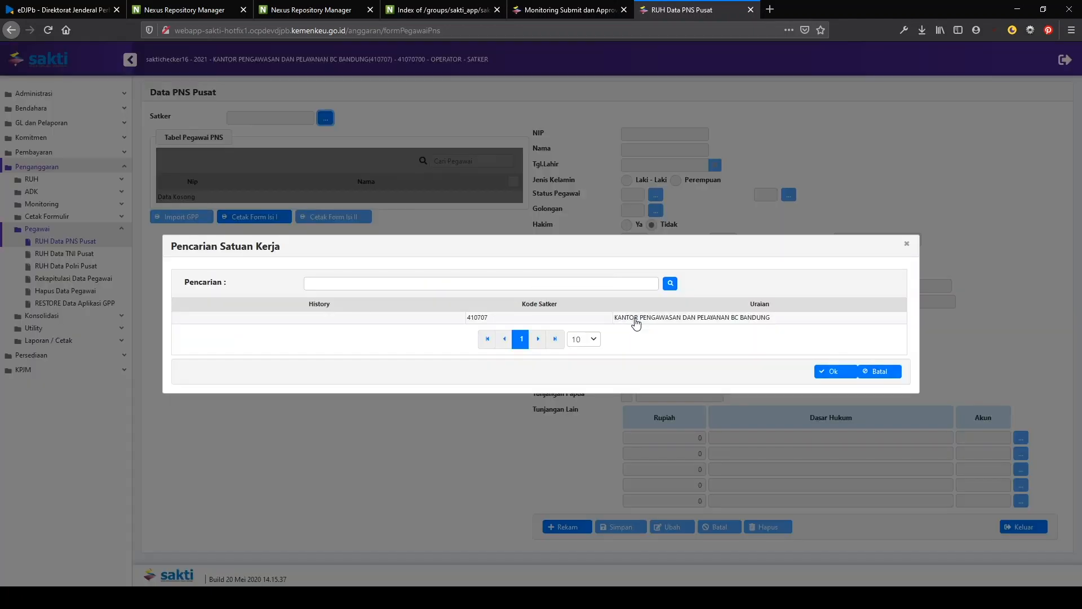
click(636, 319)
click(834, 371)
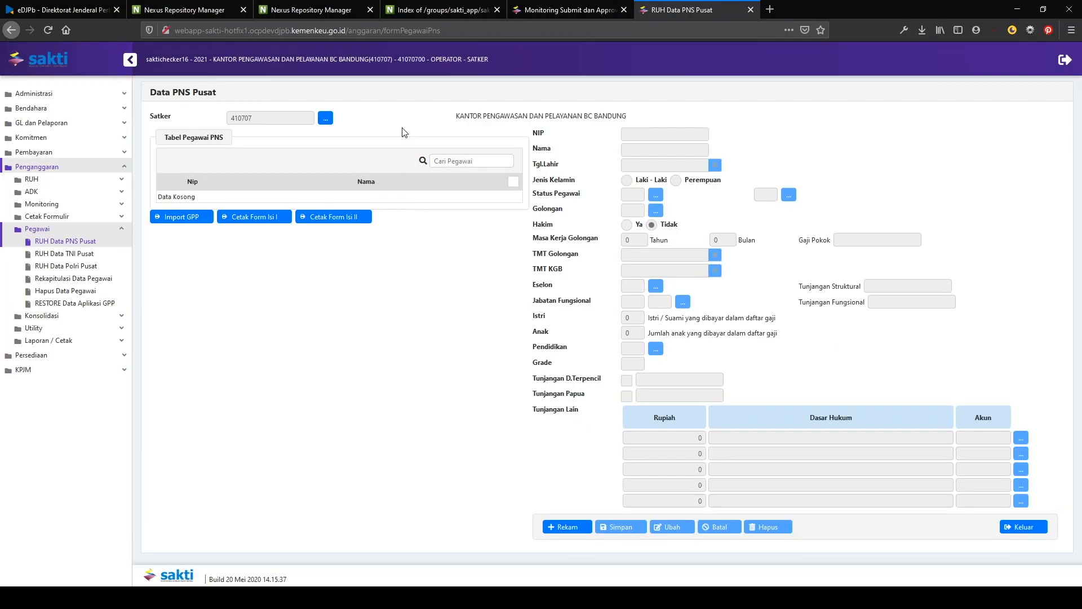
Step: Browse the PNS employee table to its end and deselect one employee near the end of the list
scroll(432, 252, down, 10)
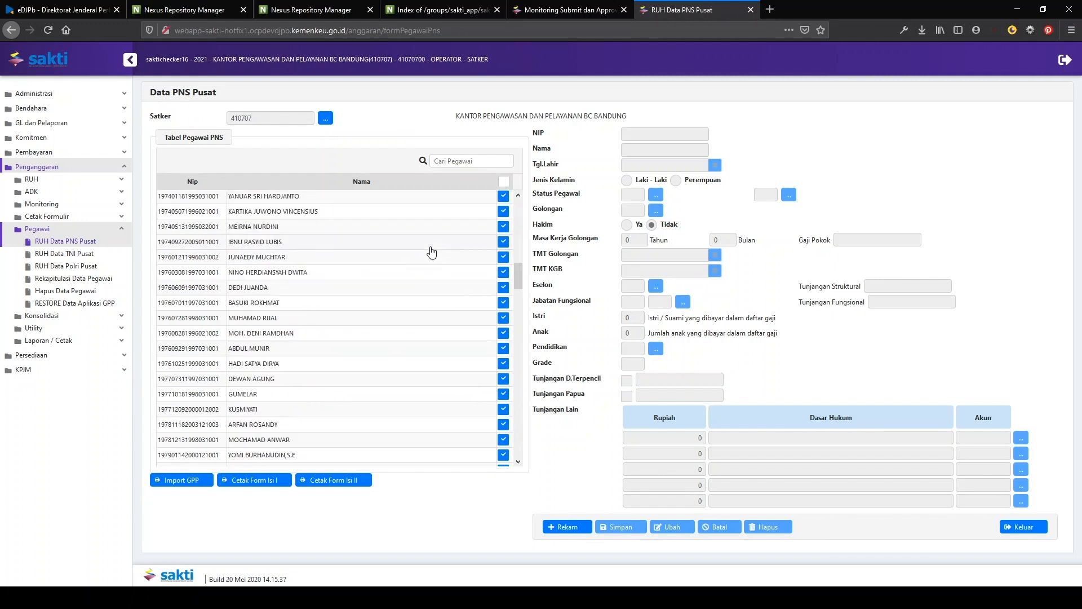
scroll(432, 251, down, 10)
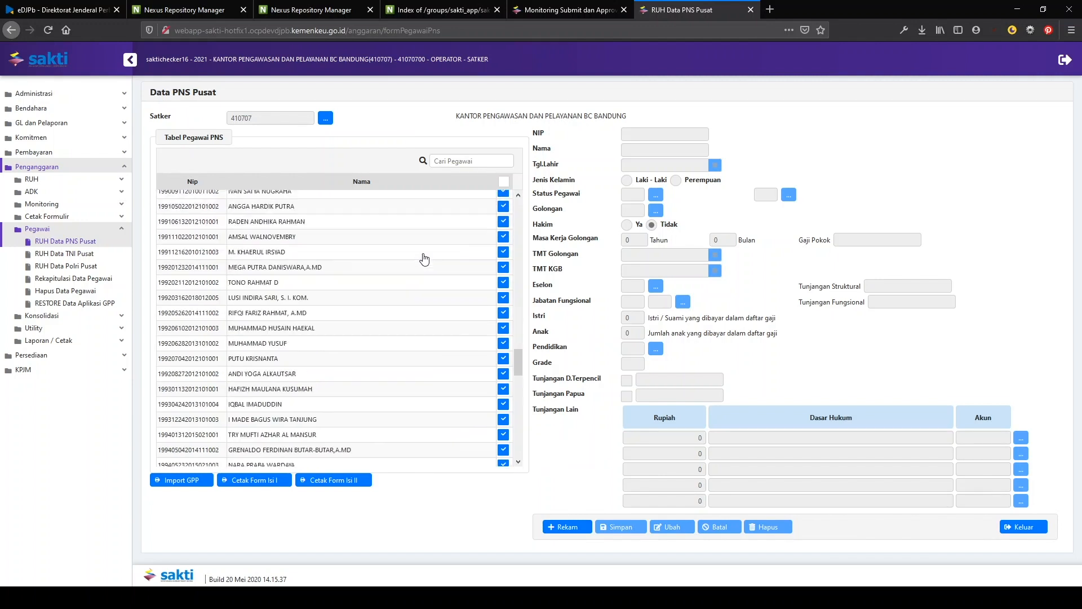
scroll(425, 259, down, 5)
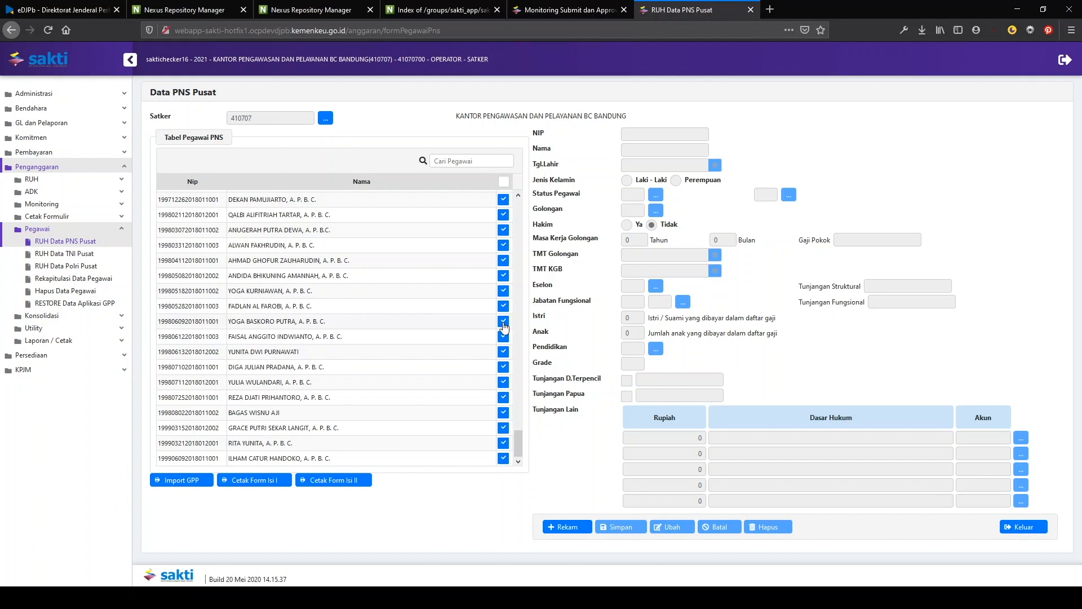
click(503, 323)
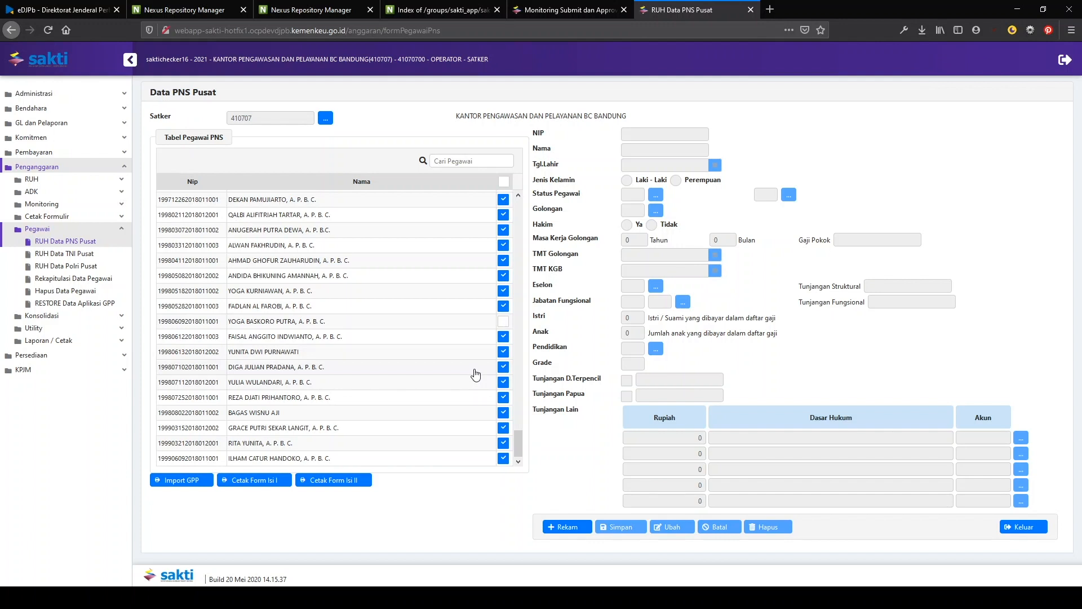
Step: Open another employee's PNS record for editing and cancel the edit without changing any data
click(476, 373)
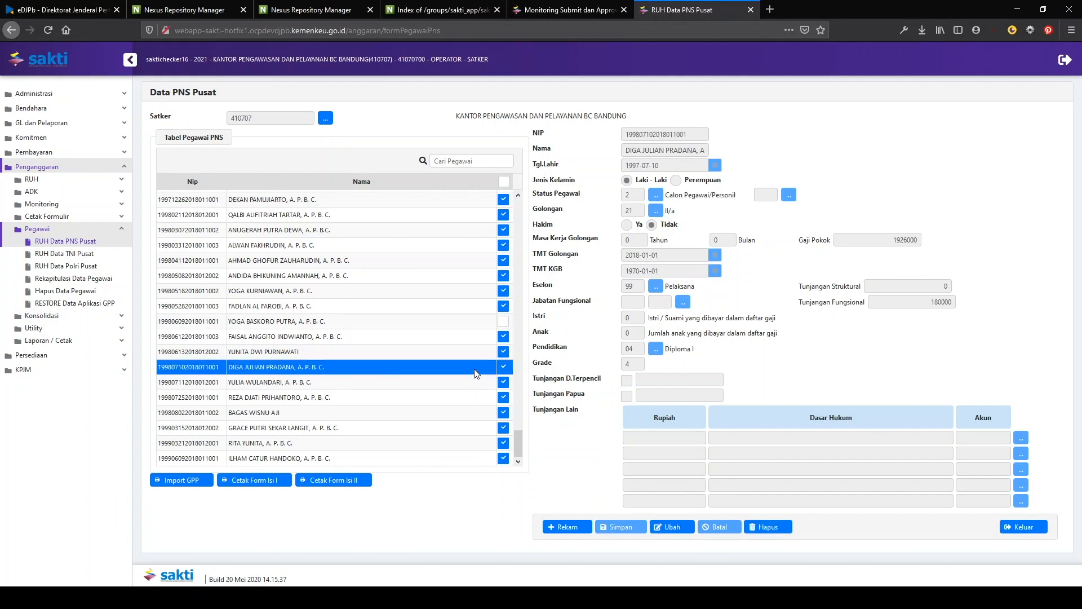
click(672, 526)
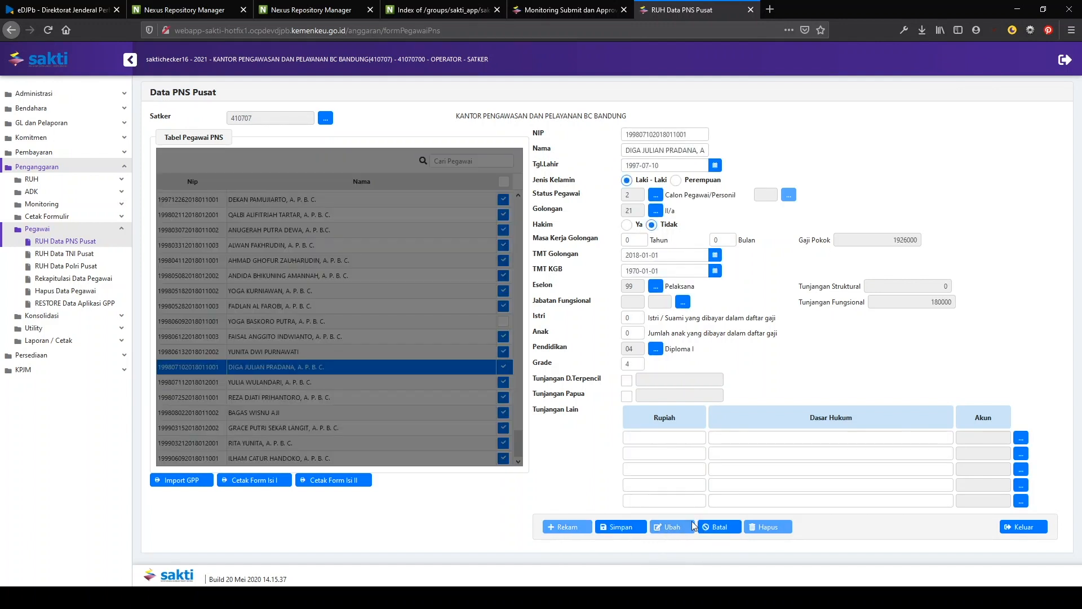
drag(674, 145, 694, 151)
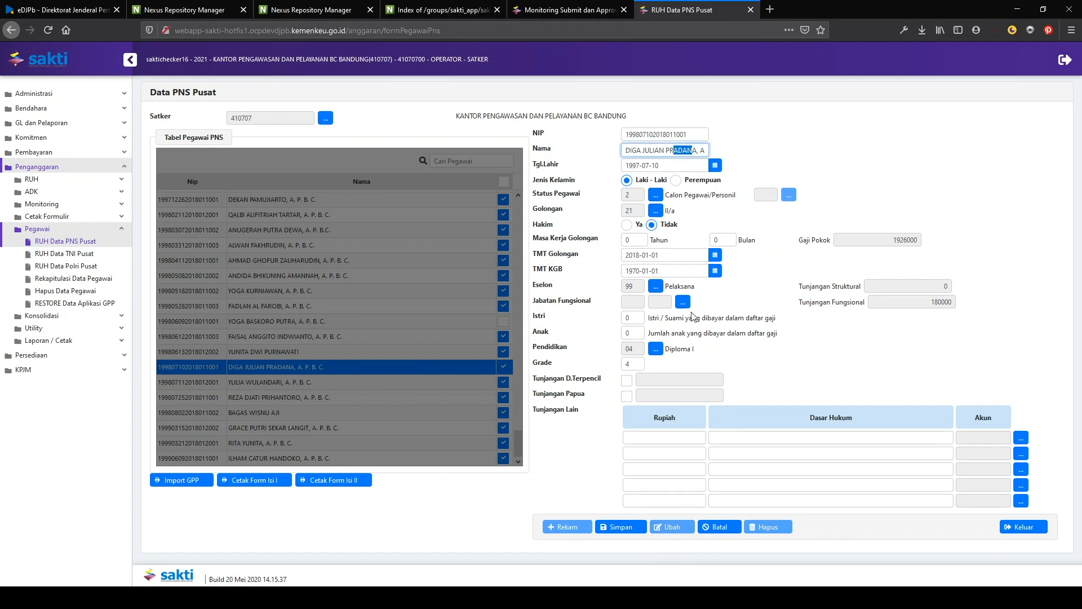
click(714, 528)
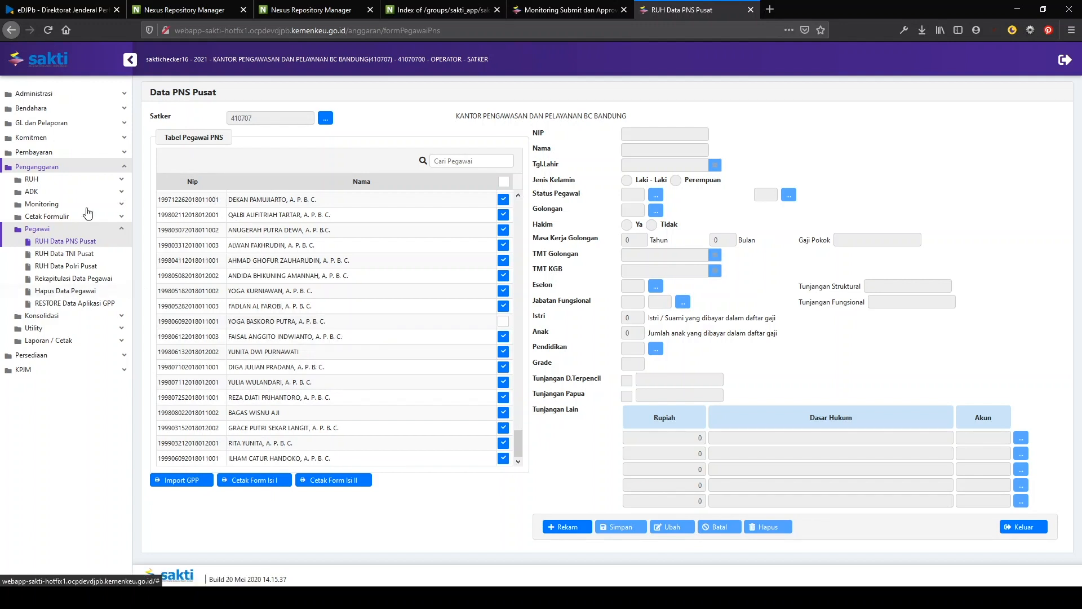
Step: Return to the Belanja Redesain form and load the spending data of satker 410707
click(85, 181)
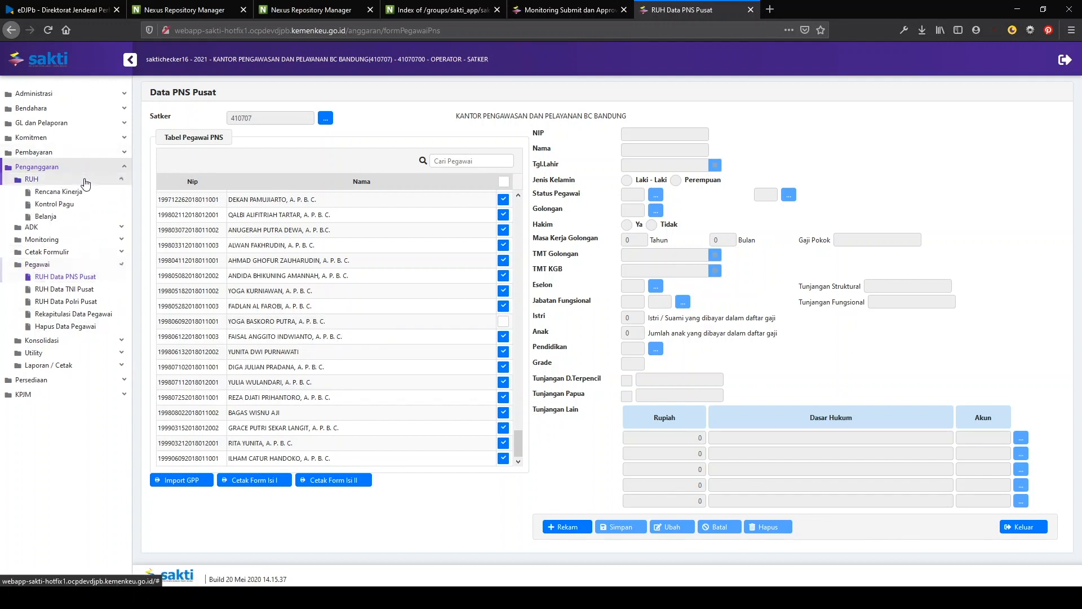
click(70, 232)
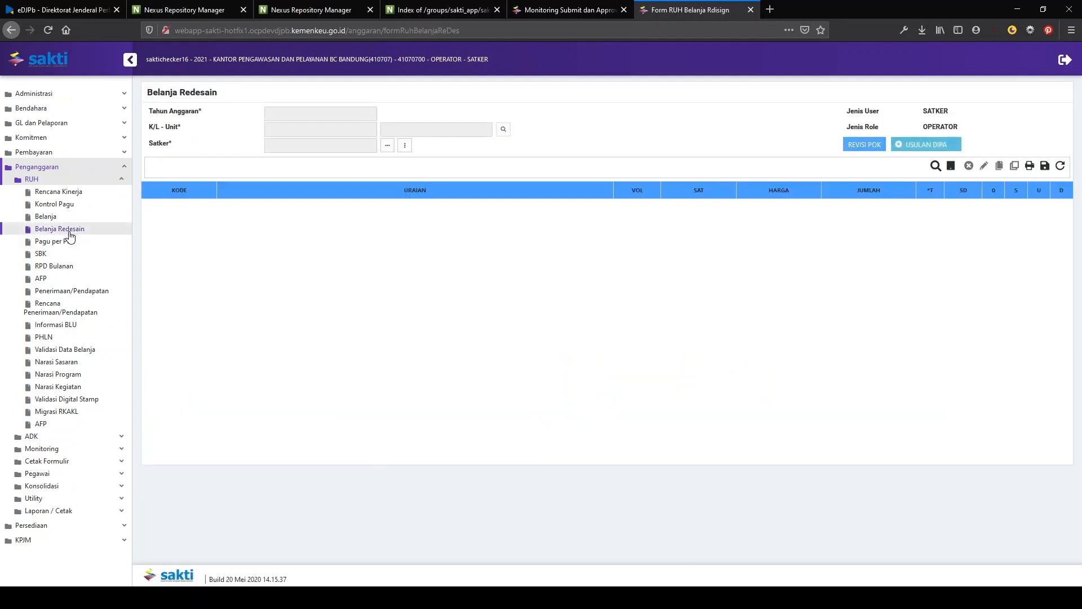
click(386, 148)
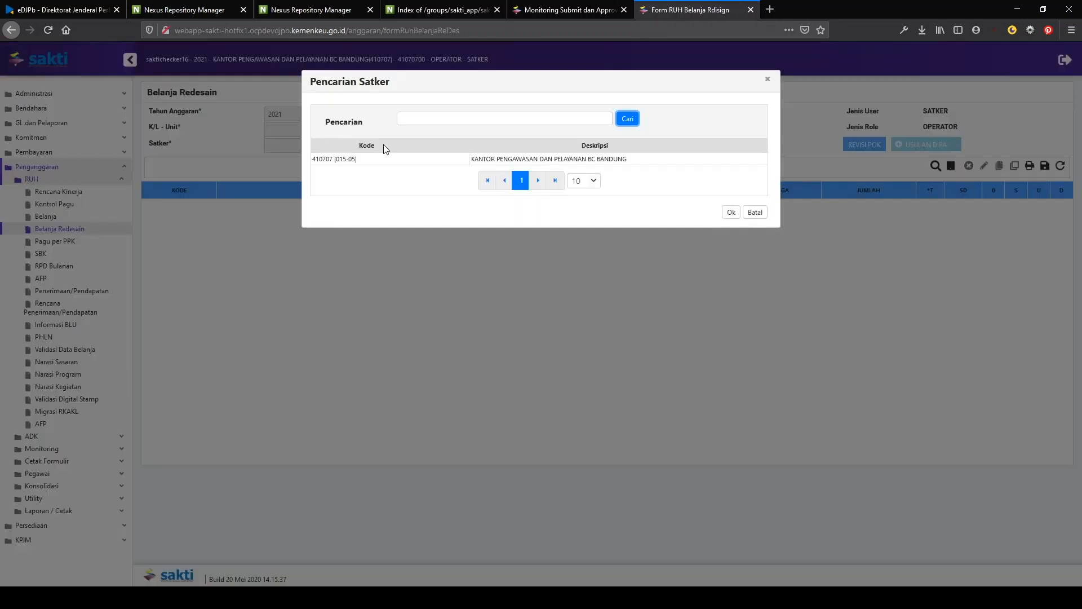
click(472, 160)
click(731, 212)
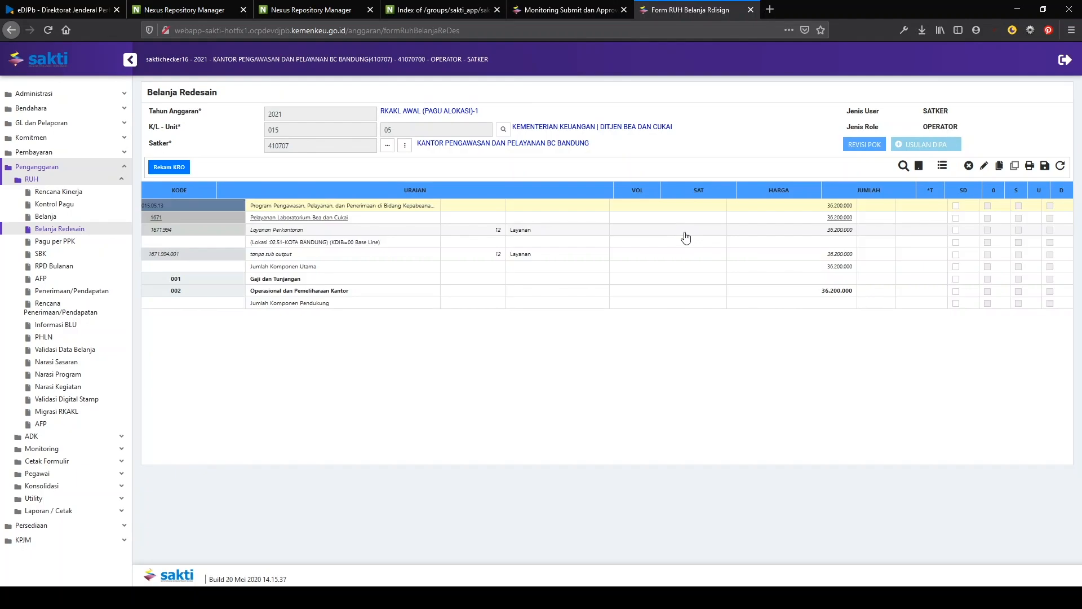
Step: Edit component 001 Gaji dan Tunjangan to generate its salary and allowance spending
click(419, 282)
click(956, 279)
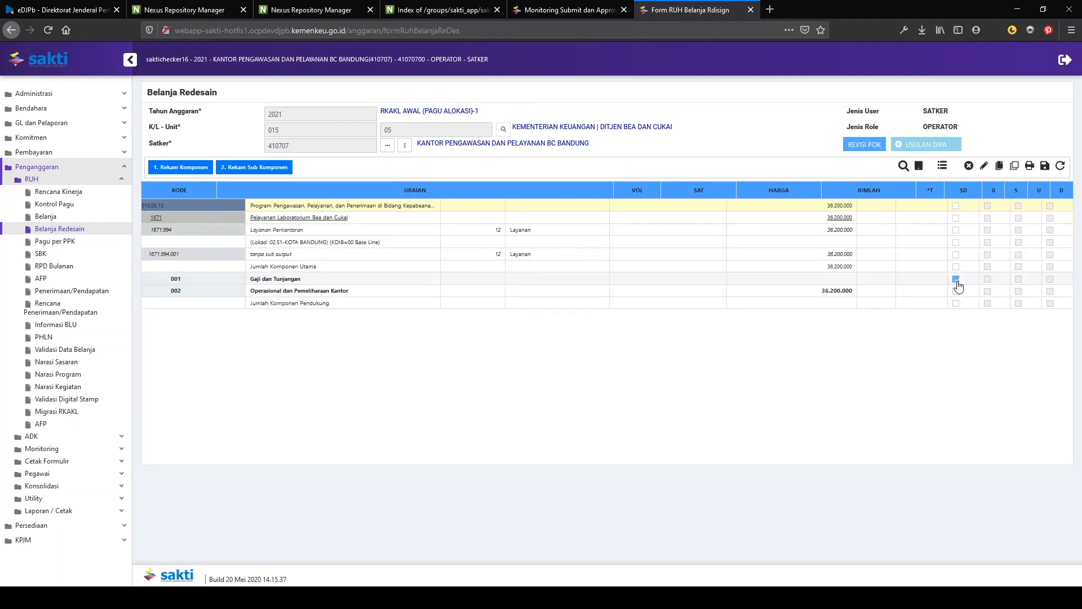
click(984, 165)
click(443, 189)
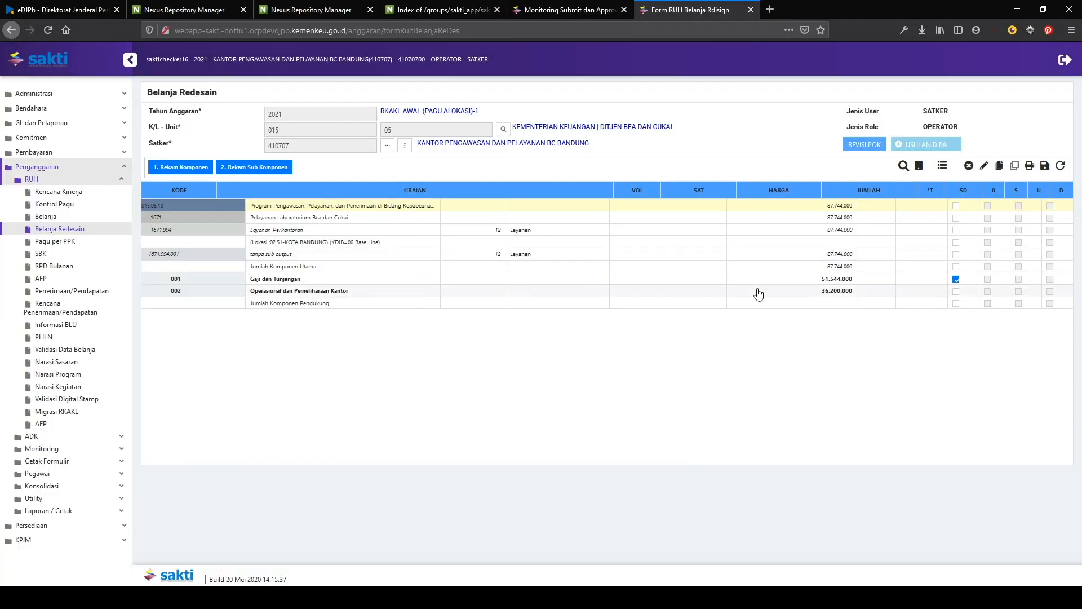
Step: Display all levels of the Belanja Redesain table, review the salary account details, and save the data
click(944, 169)
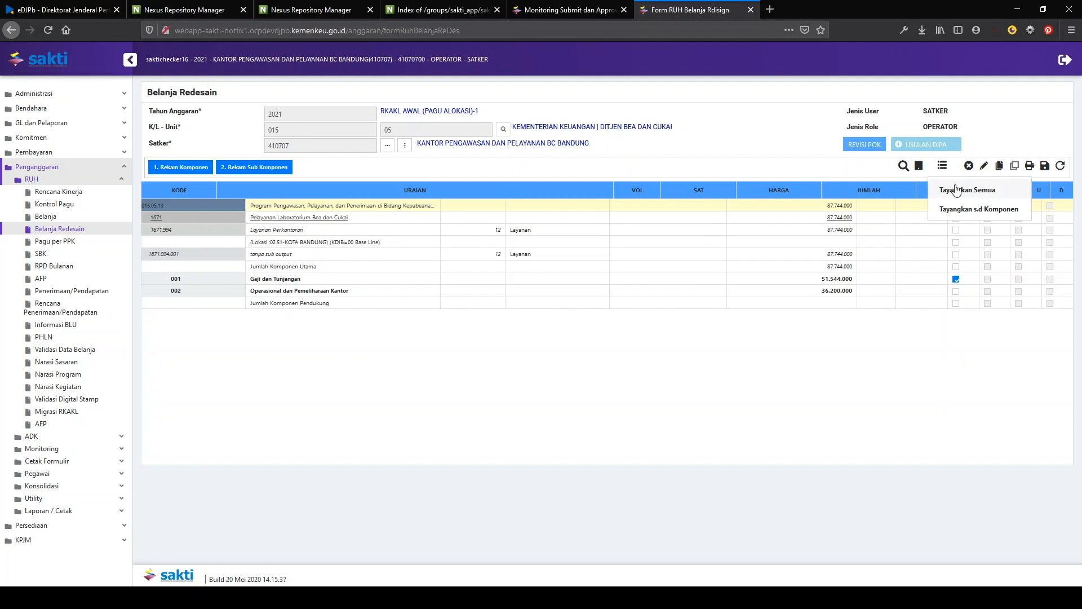
click(958, 190)
scroll(368, 306, down, 1)
scroll(368, 306, down, 3)
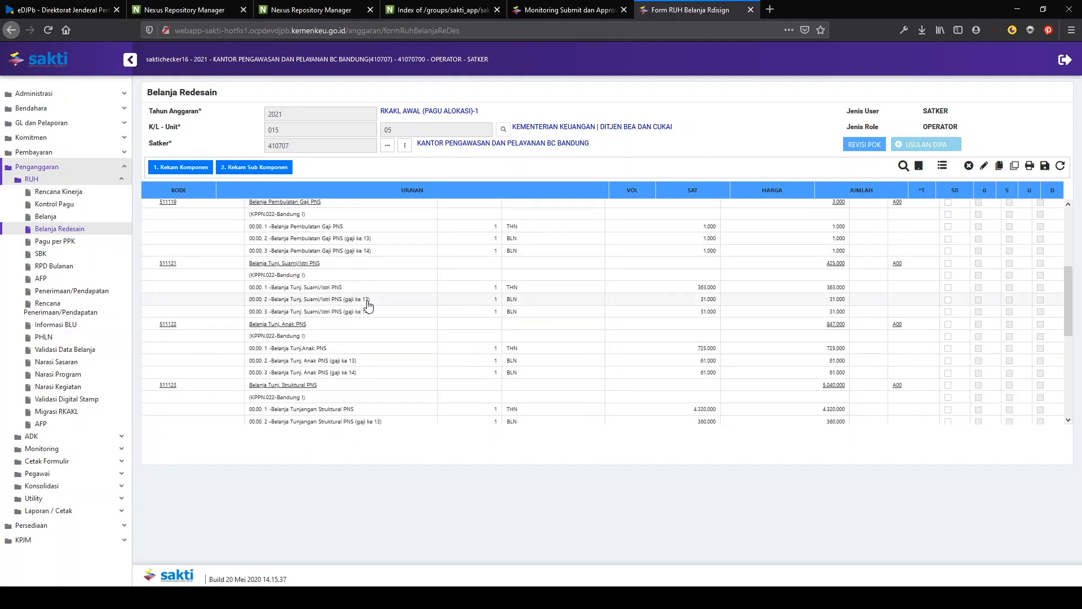
scroll(394, 329, up, 4)
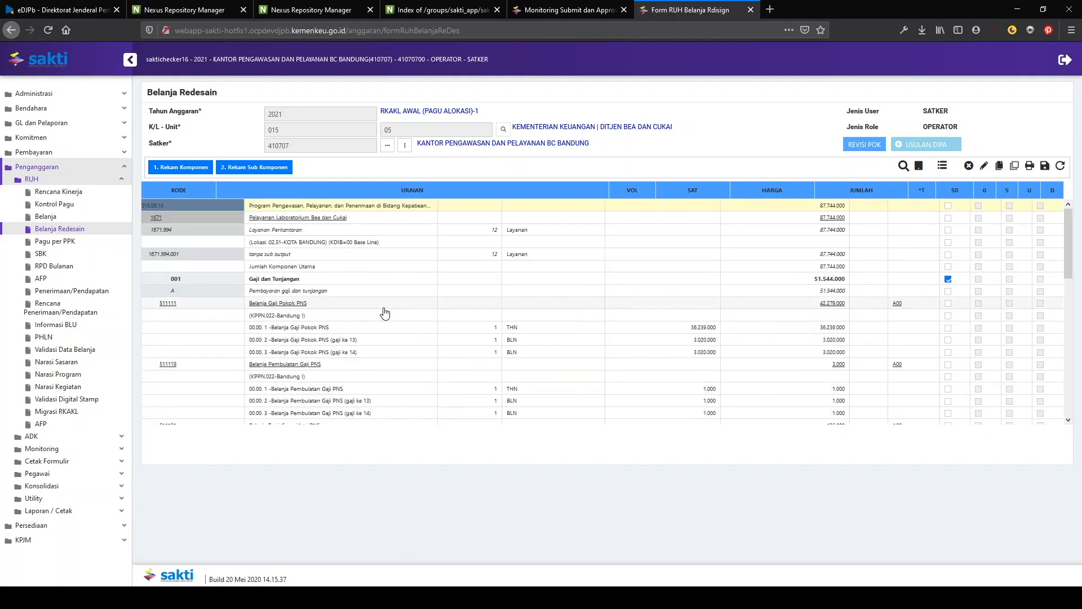
click(1044, 165)
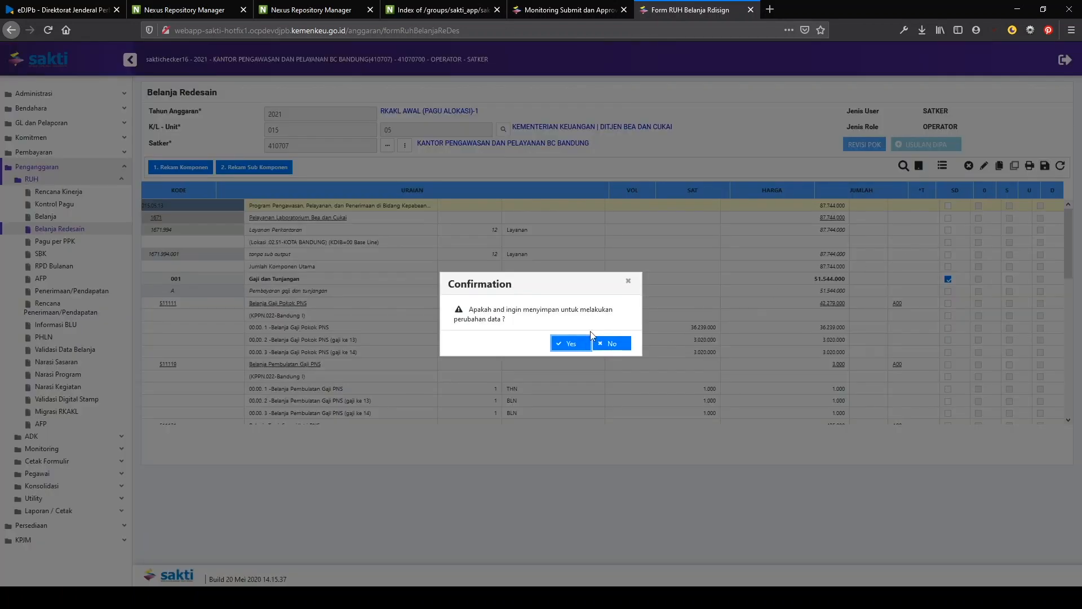
click(573, 342)
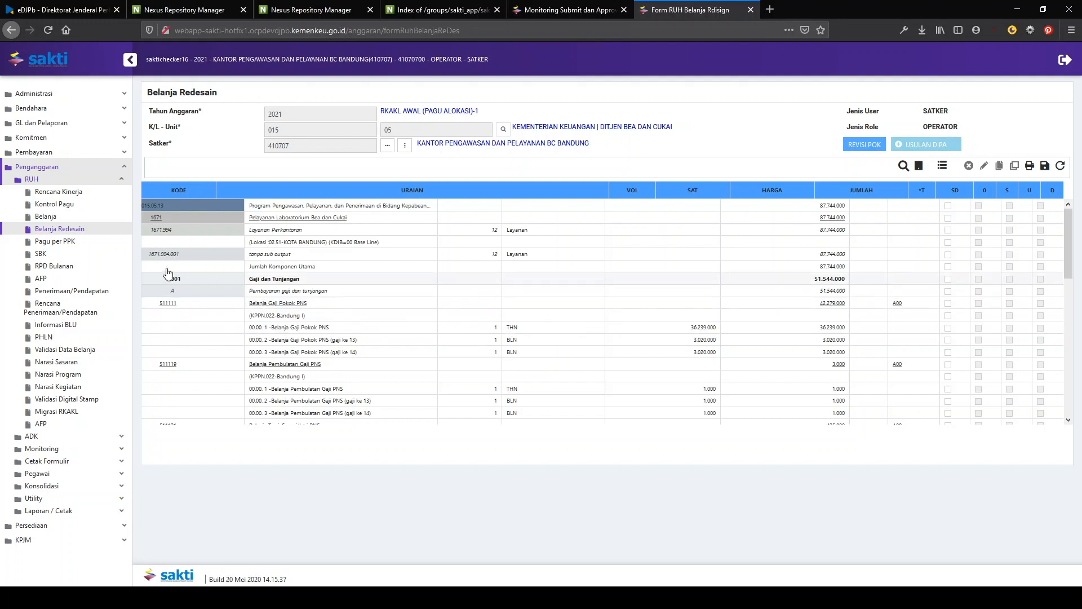
Step: Open RPD Bulanan and display output 1671.994 Layanan Perkantoran for satker 410707
click(90, 268)
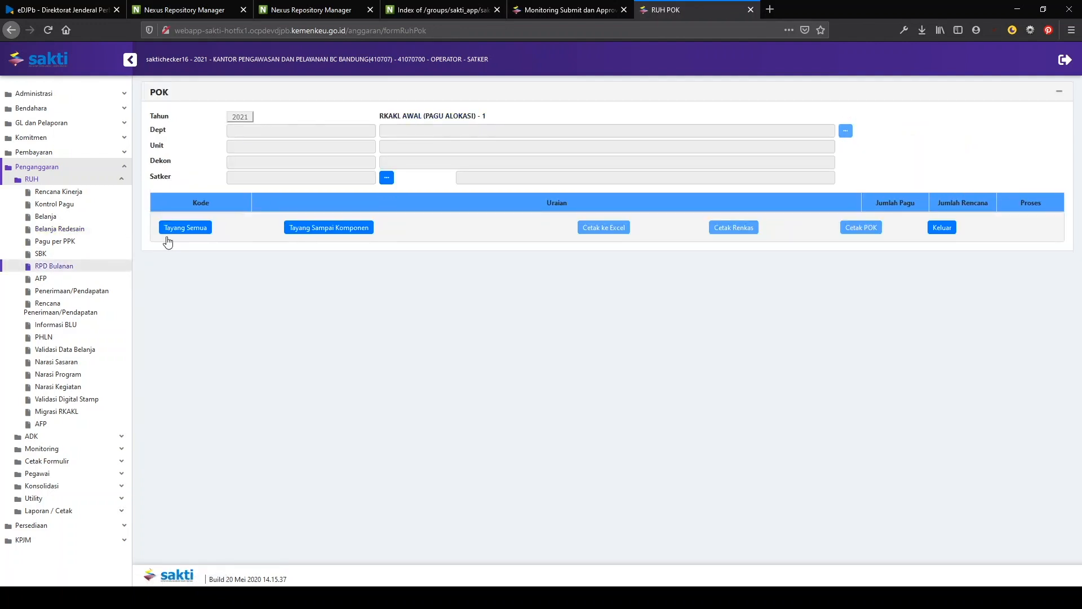
click(386, 177)
click(572, 251)
click(729, 179)
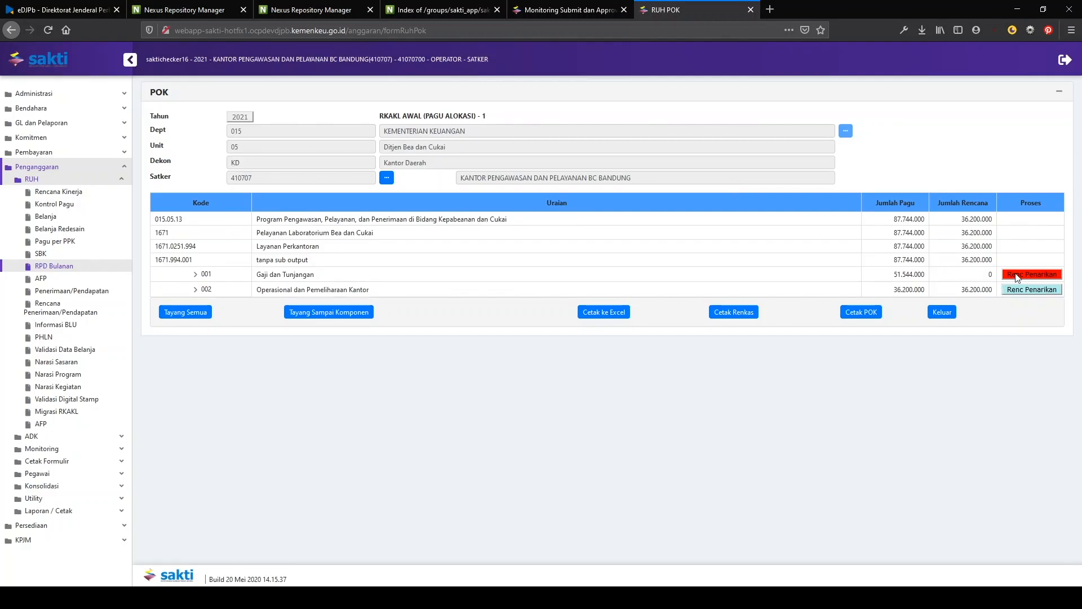
Step: Save a monthly withdrawal plan calculated by Rata-rata for component 001 Gaji dan Tunjangan
click(1032, 277)
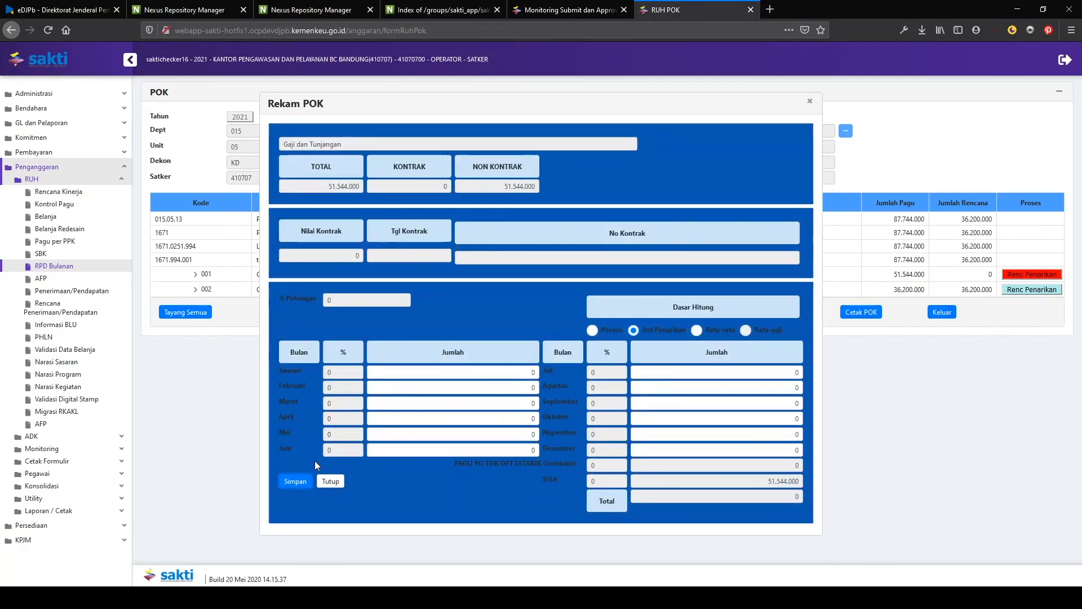
click(699, 332)
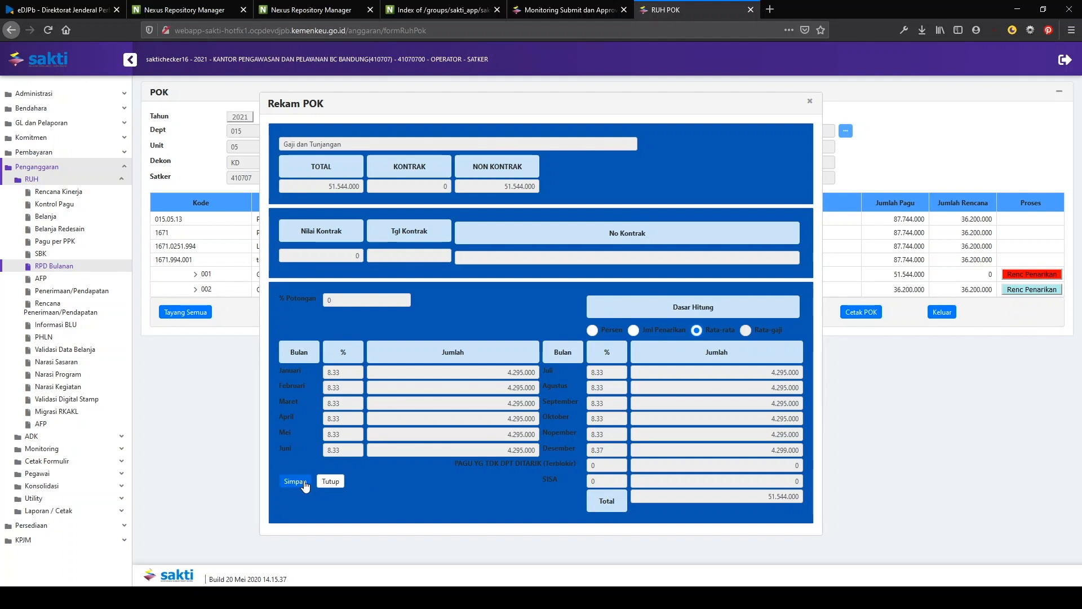
click(294, 481)
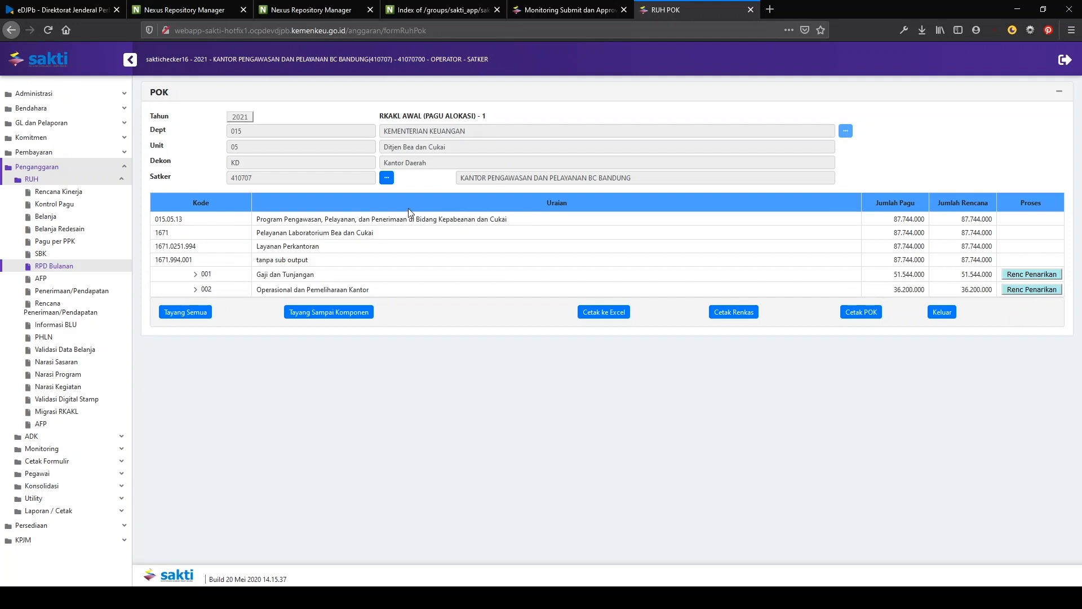
Step: Start a new revenue record in Penerimaan/Pendapatan under activity 015.05.AA.AAE5 Pengelolaan organisasi dan SDM
click(83, 291)
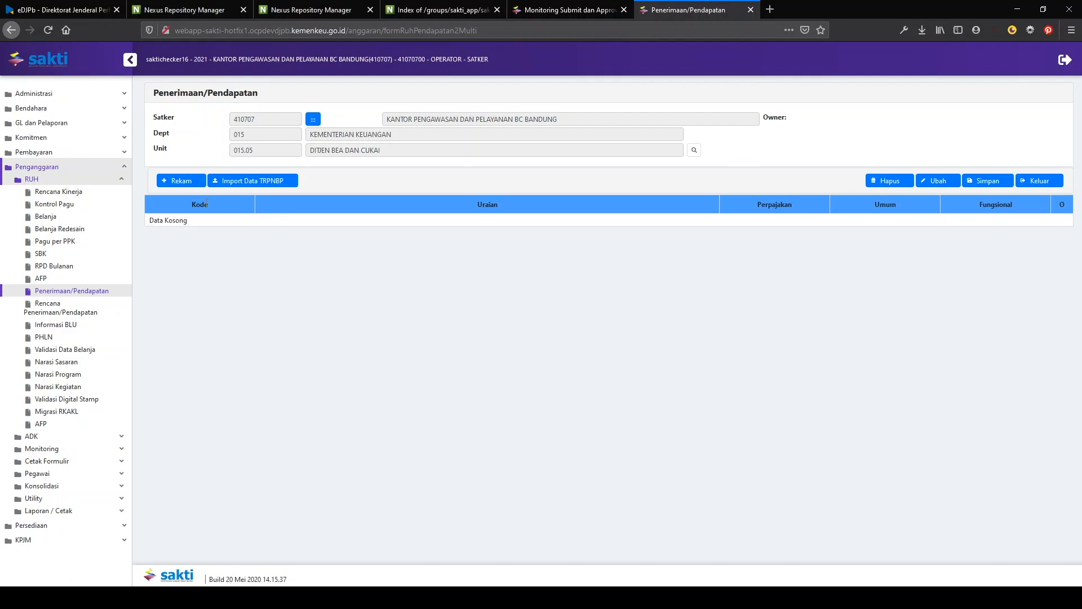
click(182, 181)
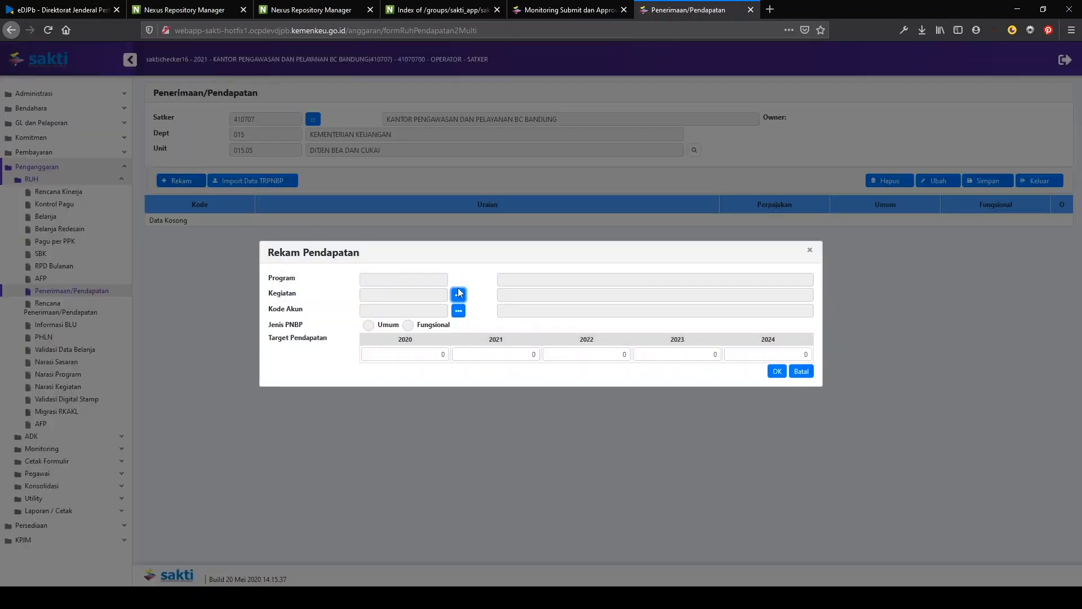
click(460, 300)
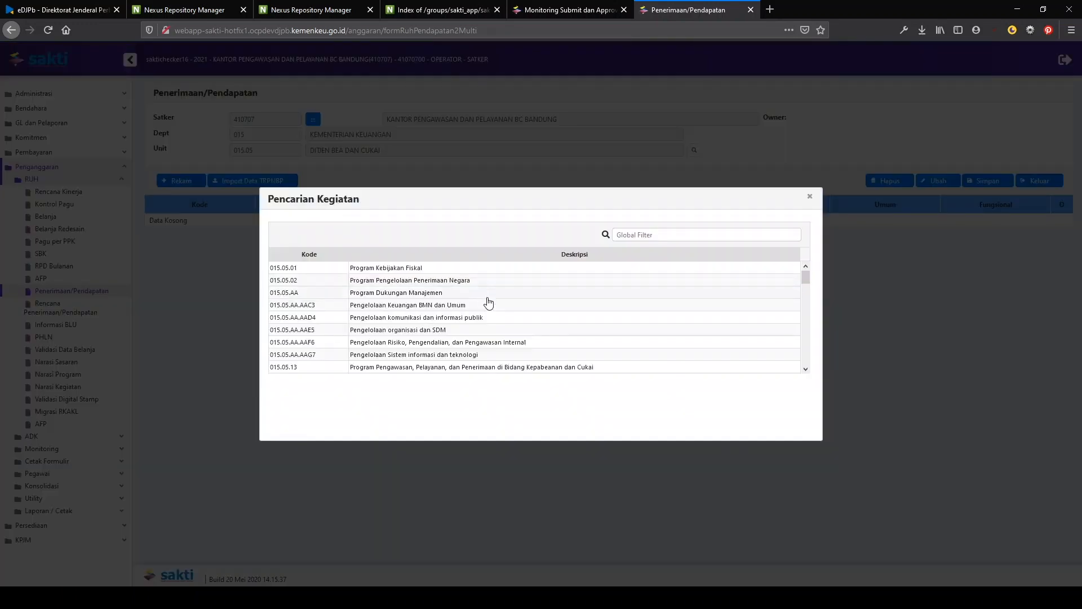
click(553, 282)
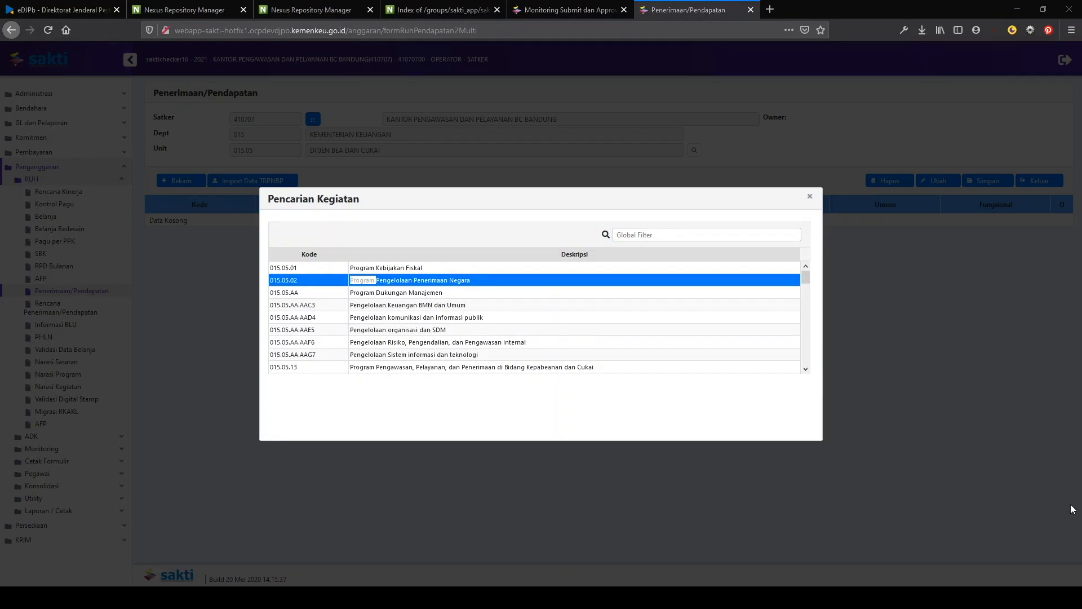
click(463, 303)
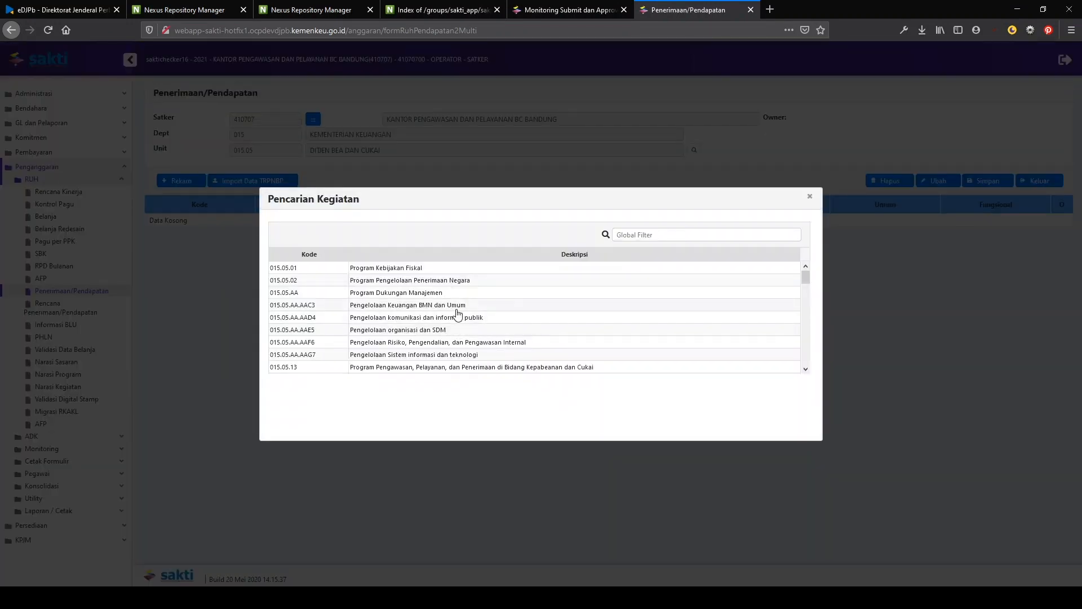
click(450, 332)
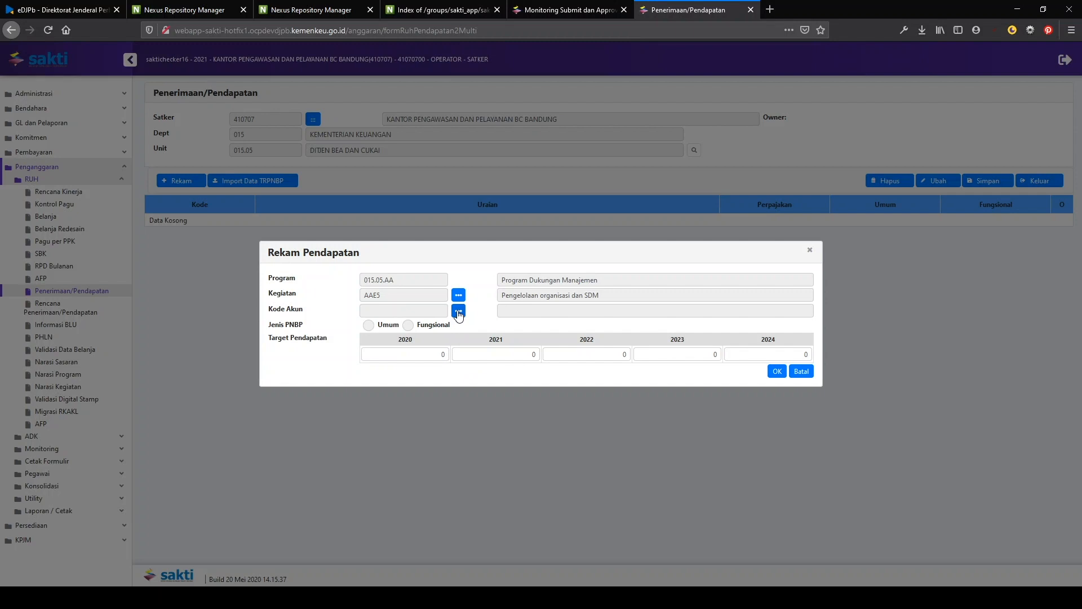
Step: Assign account code 412111 Pendapatan Bea Masuk to the new revenue record
click(458, 311)
click(566, 390)
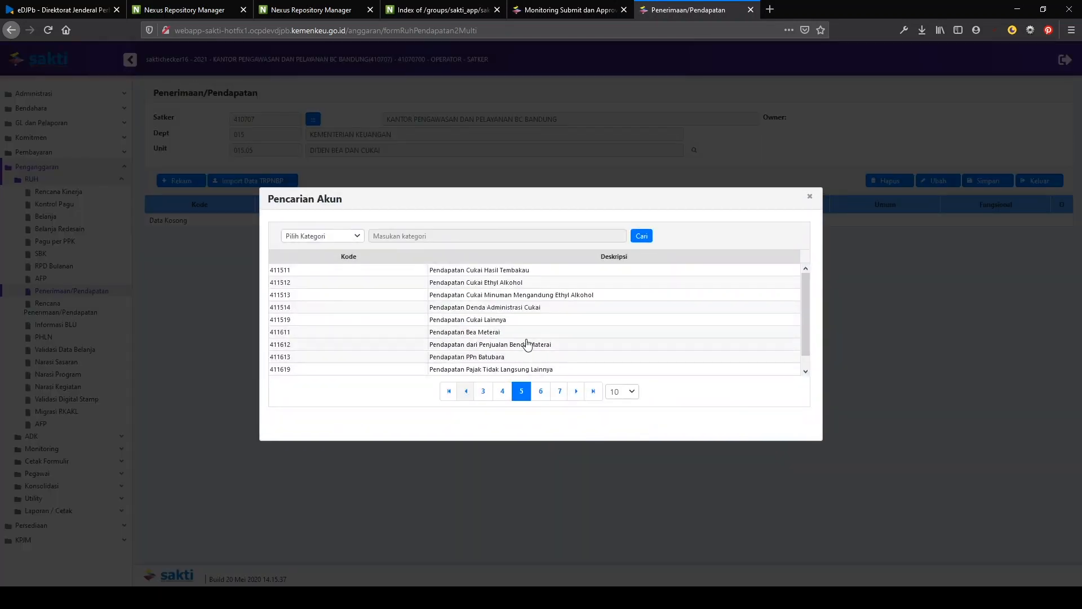
click(532, 319)
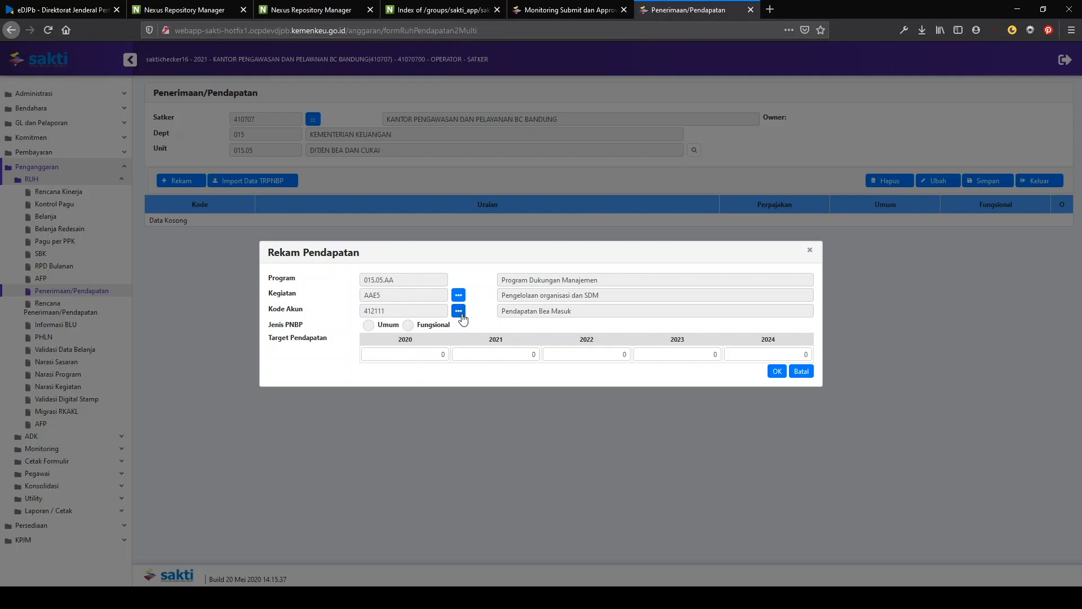
Step: Set the 2020 to 2024 revenue targets to 1000000, 1100000, 1200000, 1300000 and 1400000, and save the revenue data
drag(439, 356, 468, 357)
text(1000000)
key(Tab)
text(1100000)
key(Tab)
text(1200000)
key(Tab)
text(1300000)
key(Tab)
text(1400000)
click(775, 372)
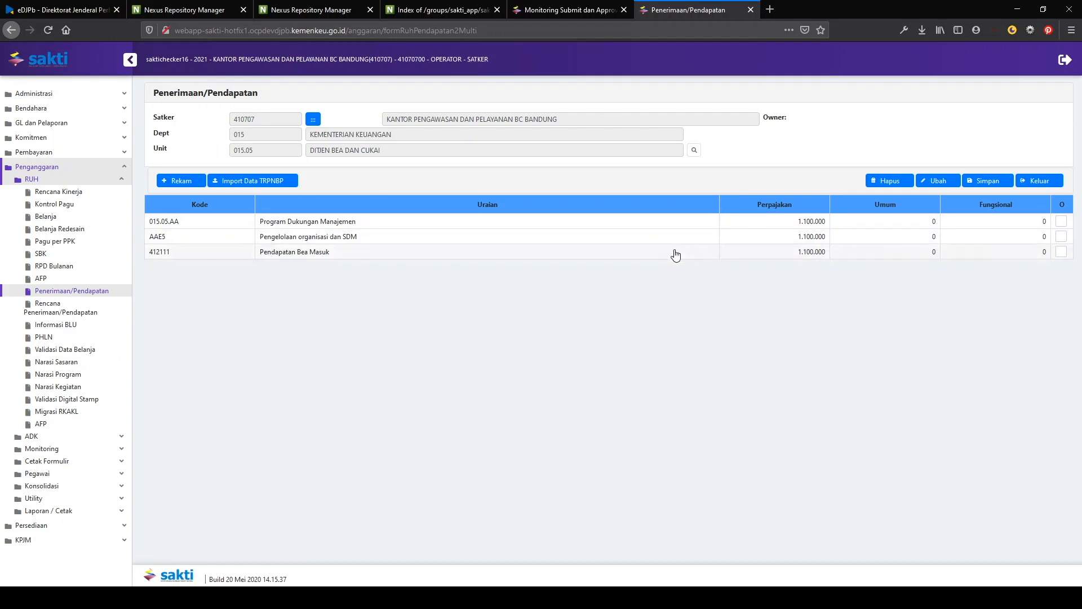
click(986, 182)
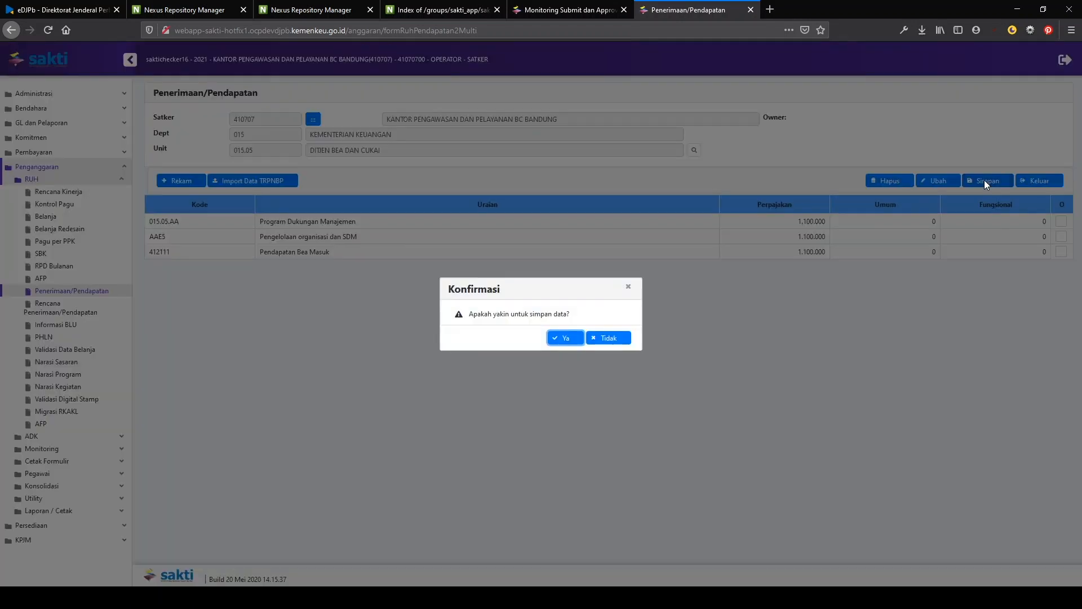
click(570, 338)
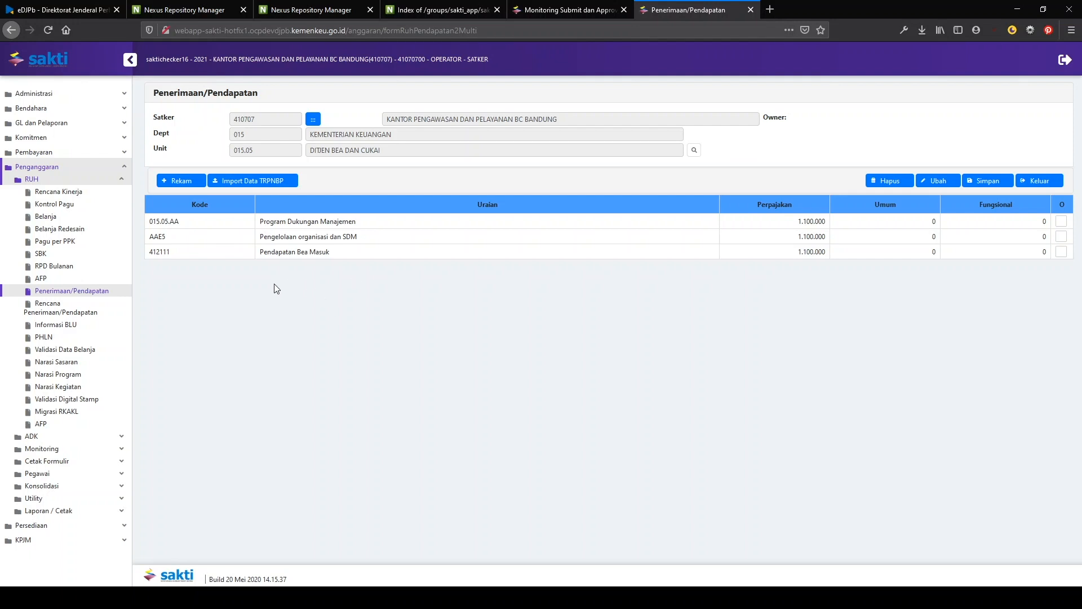
Step: Open Rencana Penerimaan/Pendapatan and display the revenue plan for the type Pajak
click(79, 310)
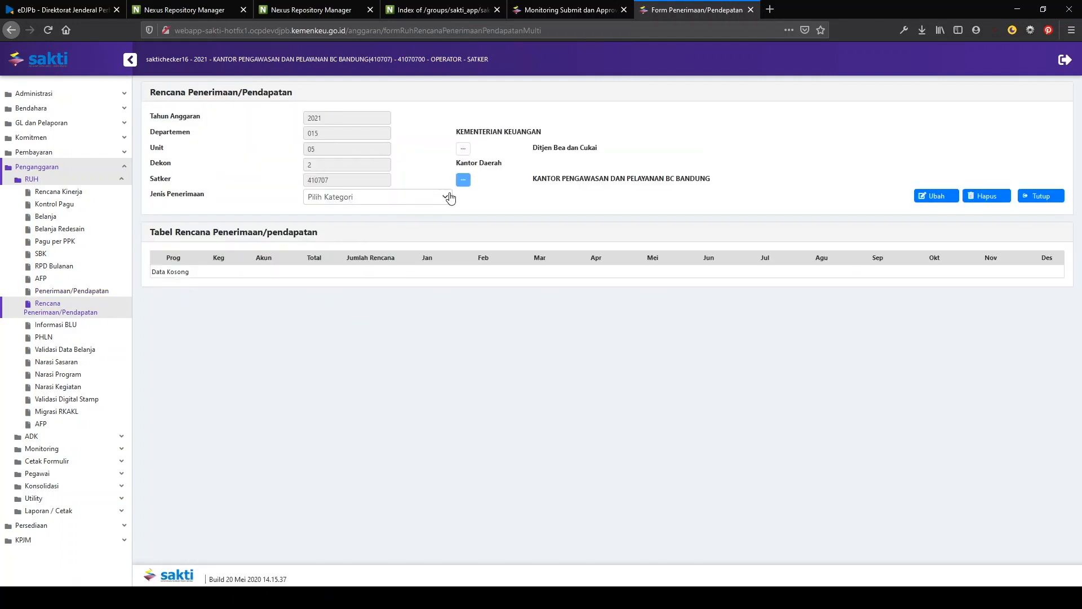
click(448, 198)
click(411, 267)
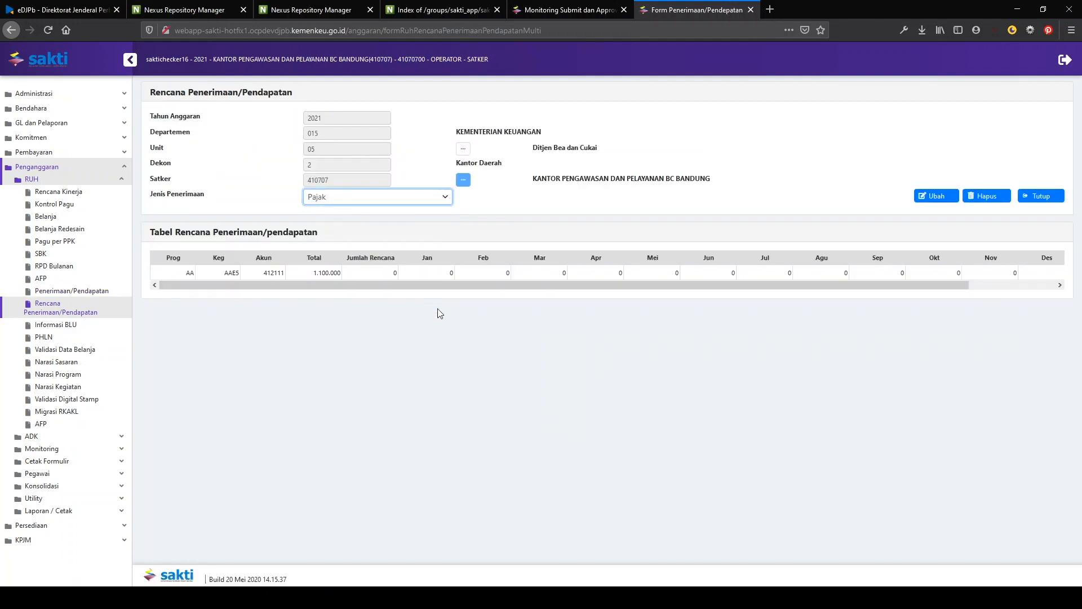
Step: Save a monthly revenue plan calculated by Rata-Rata for account 412111
click(354, 273)
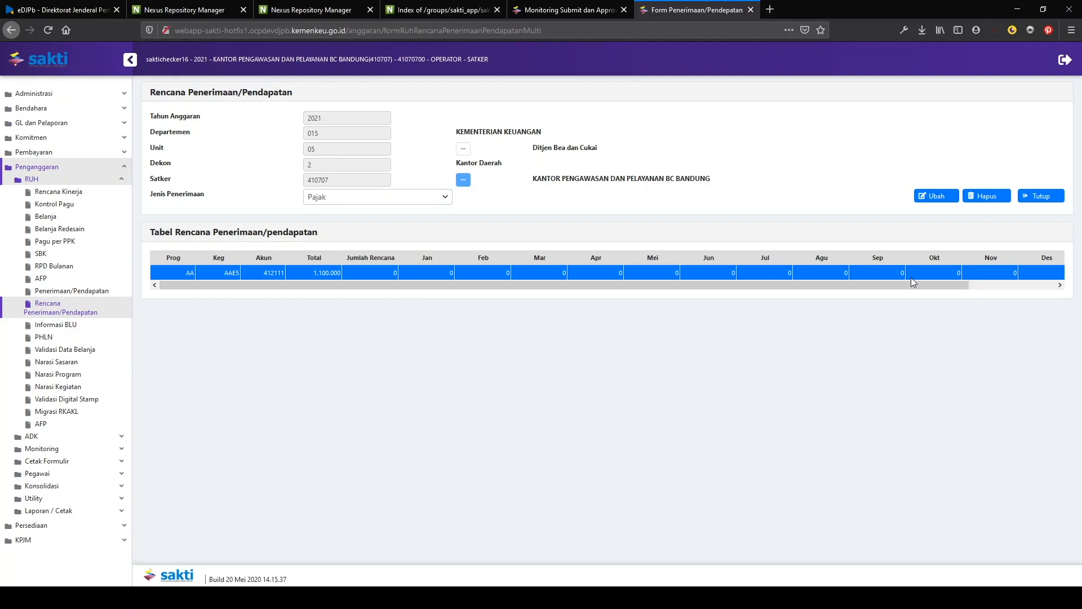
click(951, 198)
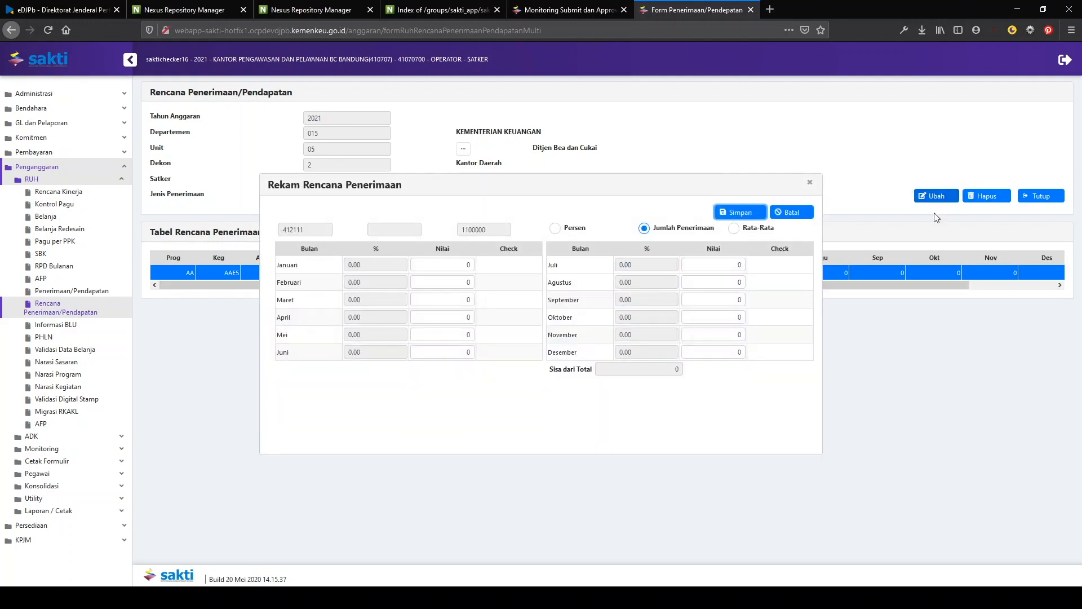
click(734, 228)
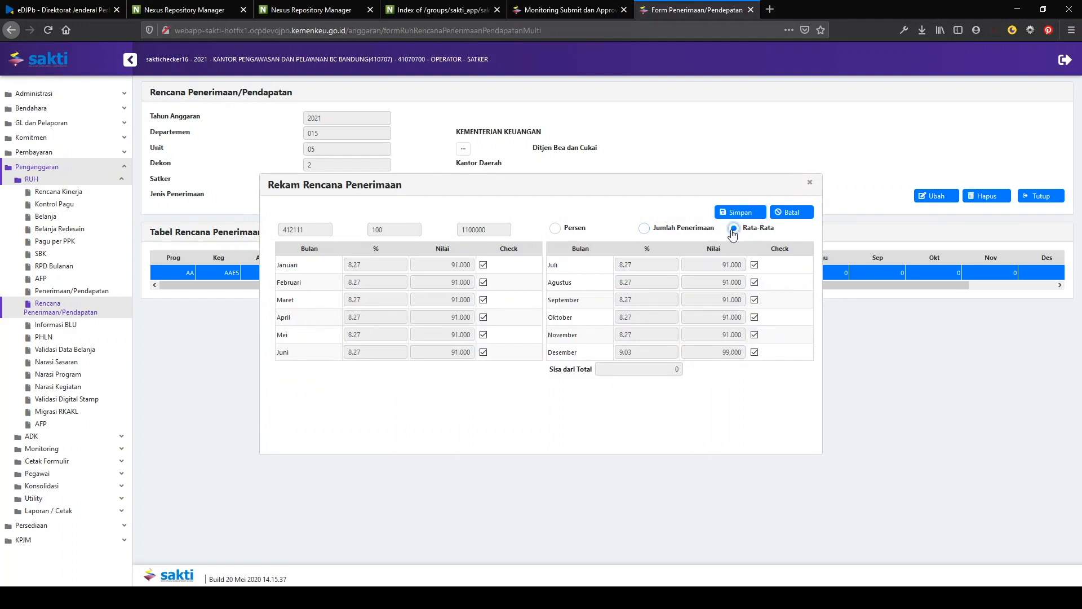
click(736, 215)
click(564, 338)
click(810, 182)
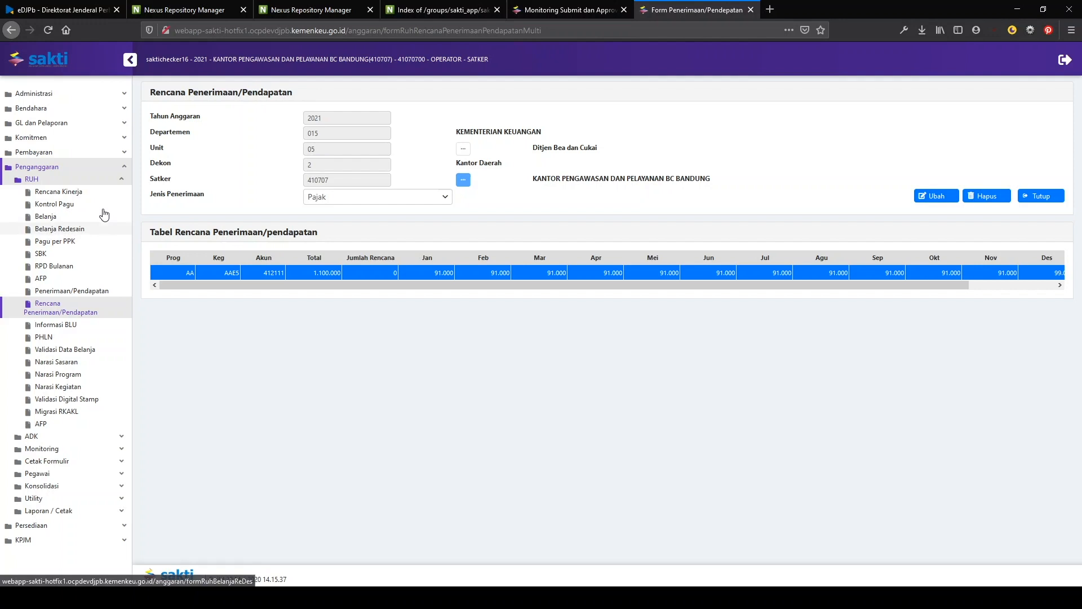
Step: Run Validasi Data Belanja on satker 410707 and dismiss the result notice
click(88, 350)
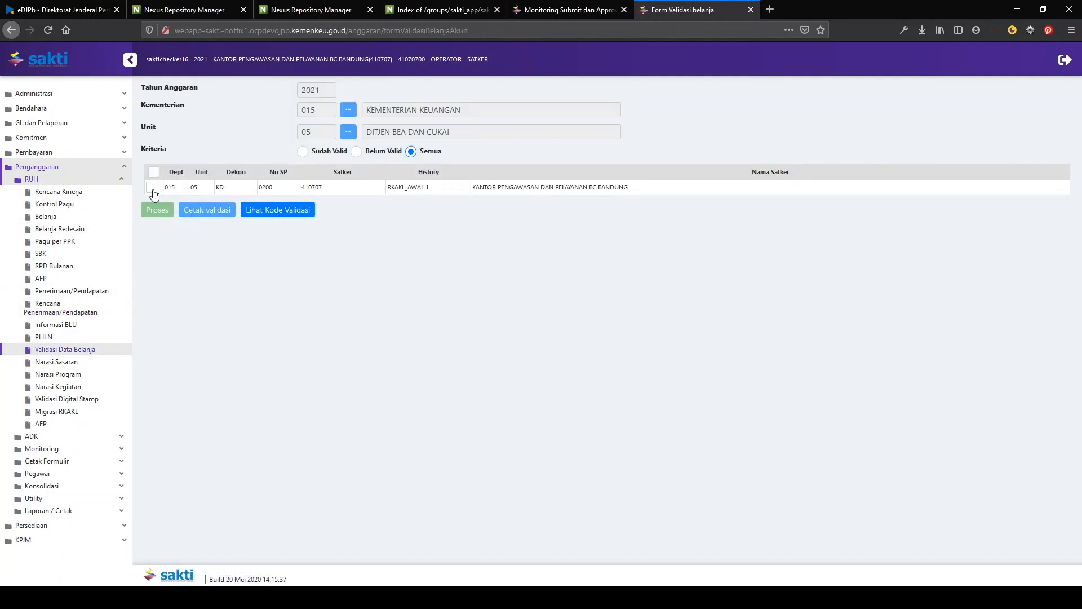
click(152, 188)
click(159, 208)
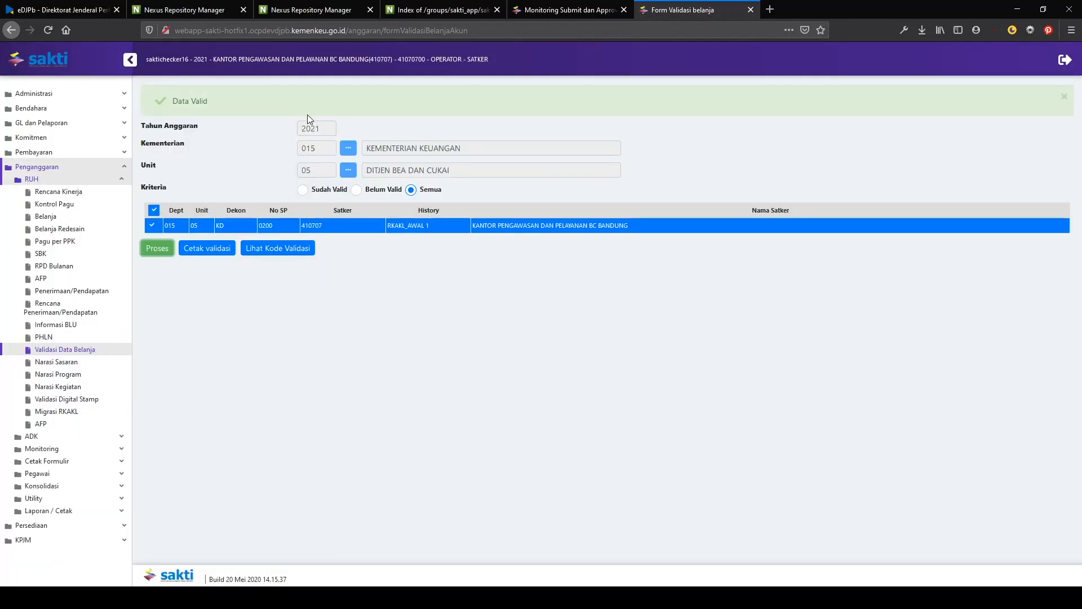
click(1063, 98)
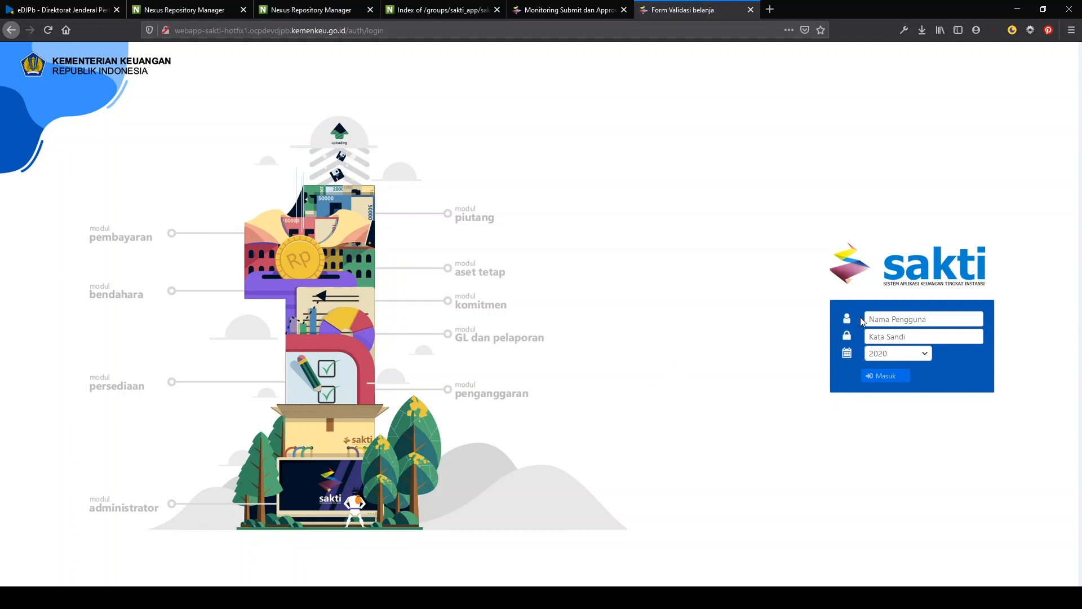
Step: Log in with the satker's approval account for budget year 2021
click(905, 353)
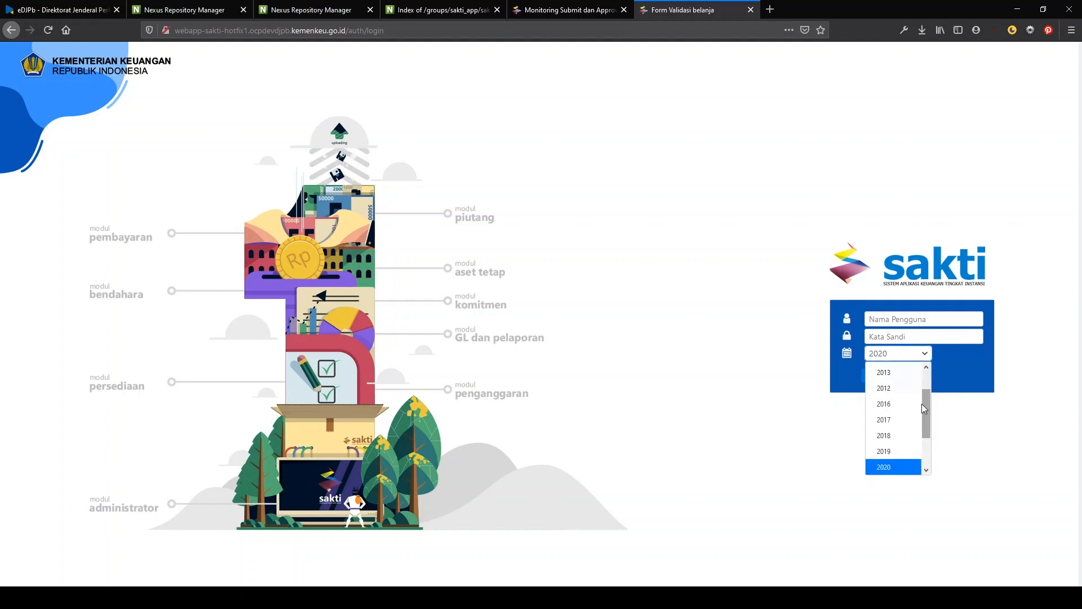
click(901, 449)
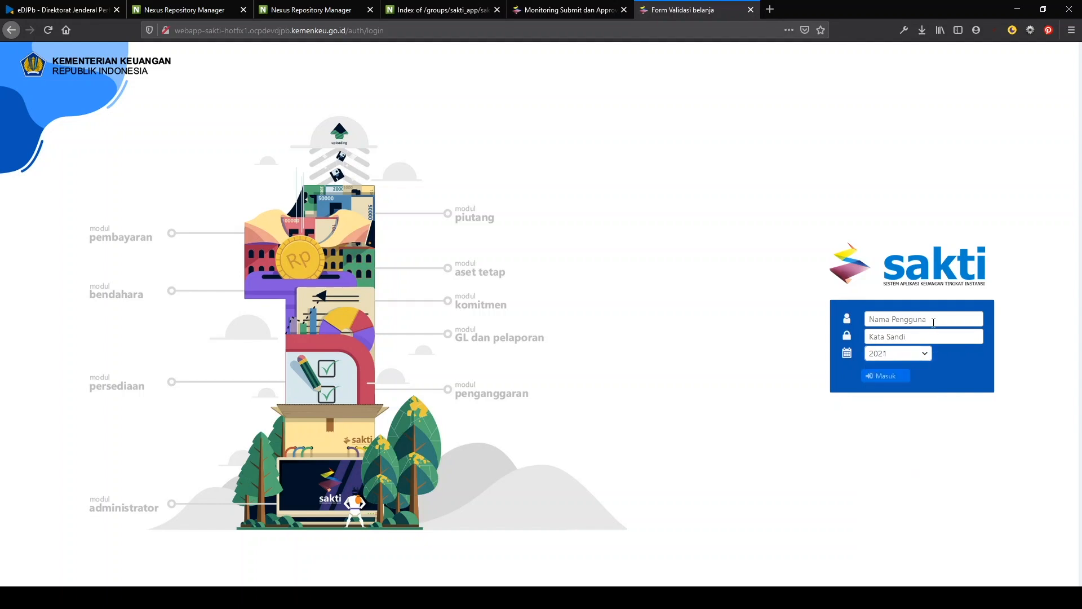
click(897, 379)
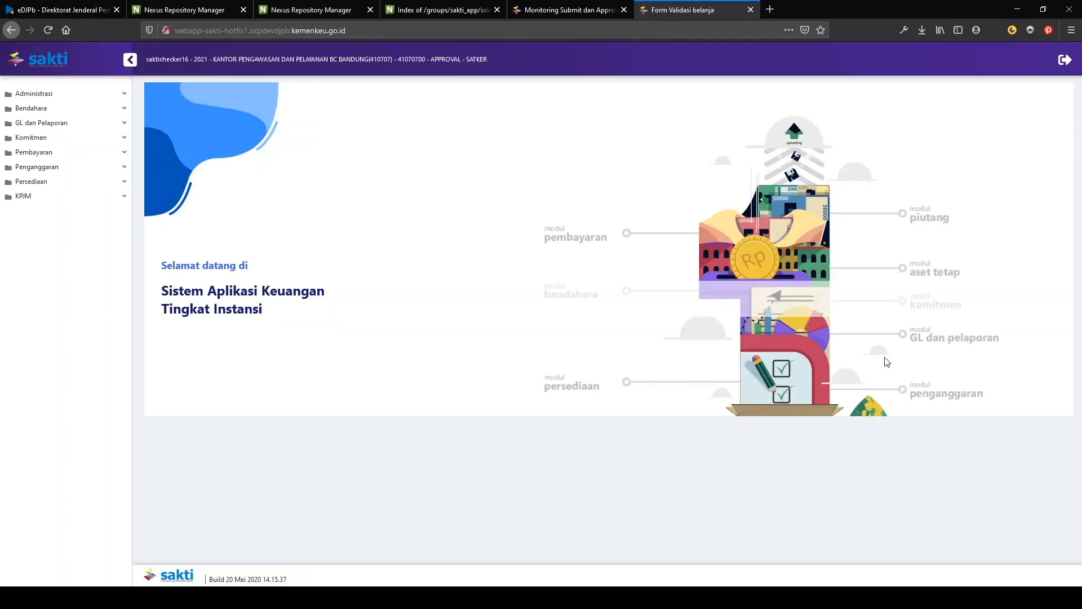
Step: Mark satker 410707 as approved at level S in Monitoring Submit dan Approve Data, and save it
click(96, 168)
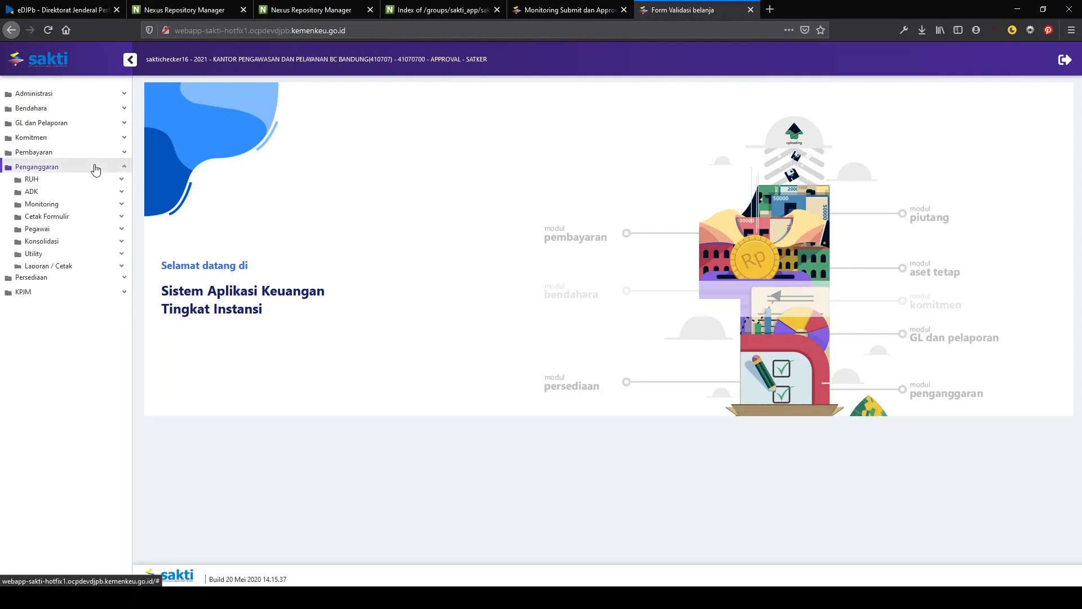
click(85, 204)
click(112, 246)
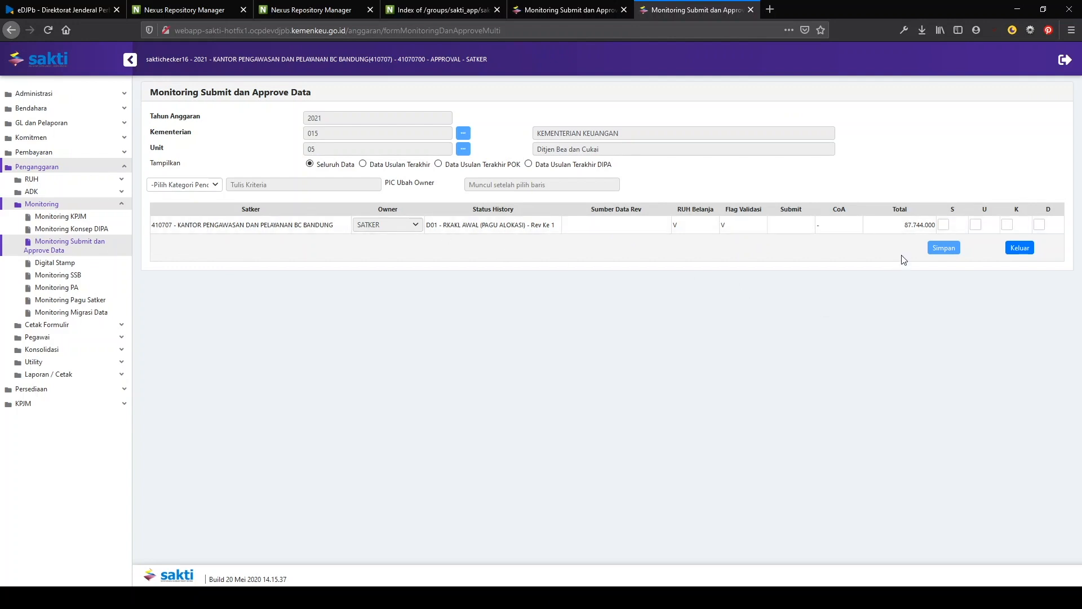
click(943, 225)
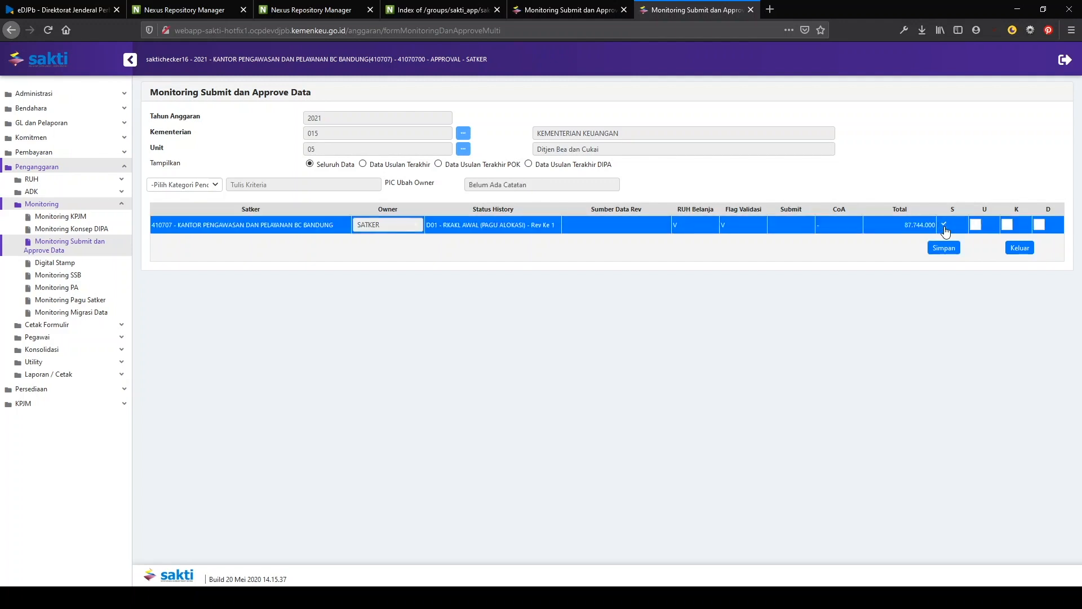
click(945, 249)
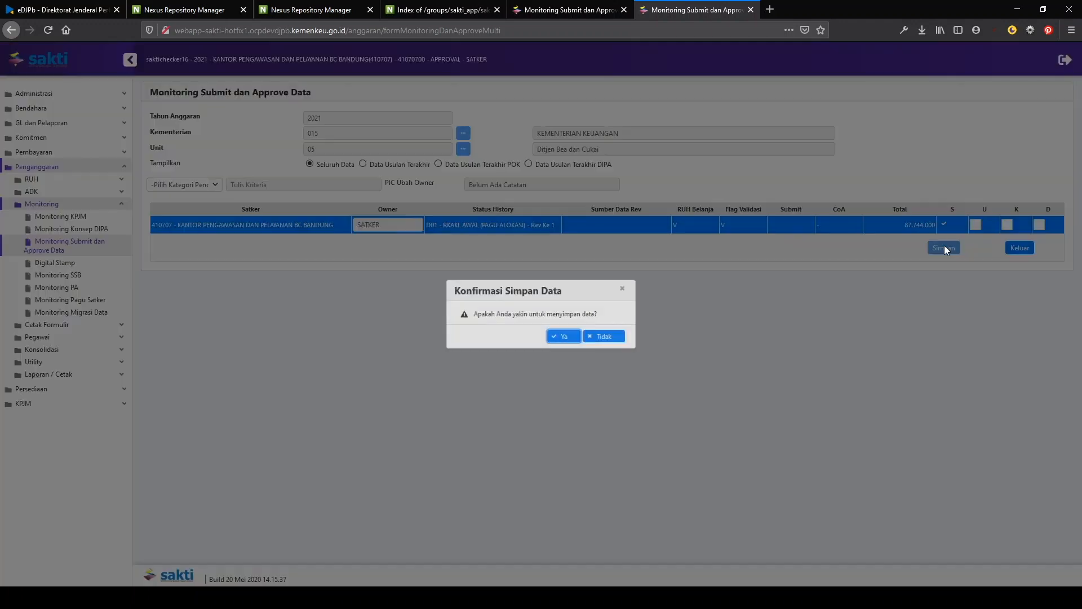
click(575, 341)
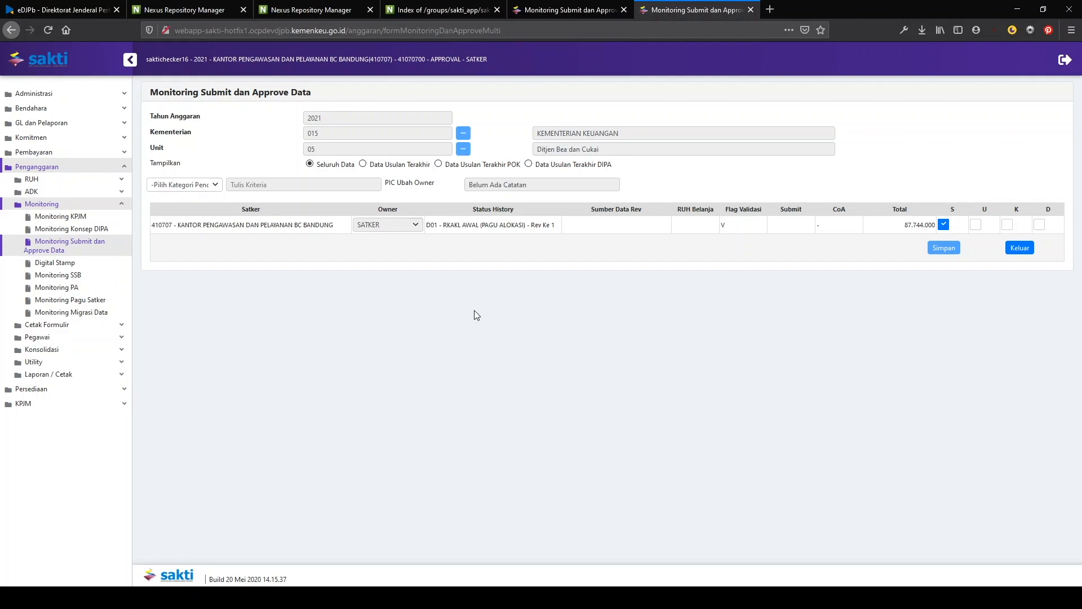
Step: Show only Data Usulan Terakhir and change the owner of satker 410707's data to UNIT
click(363, 165)
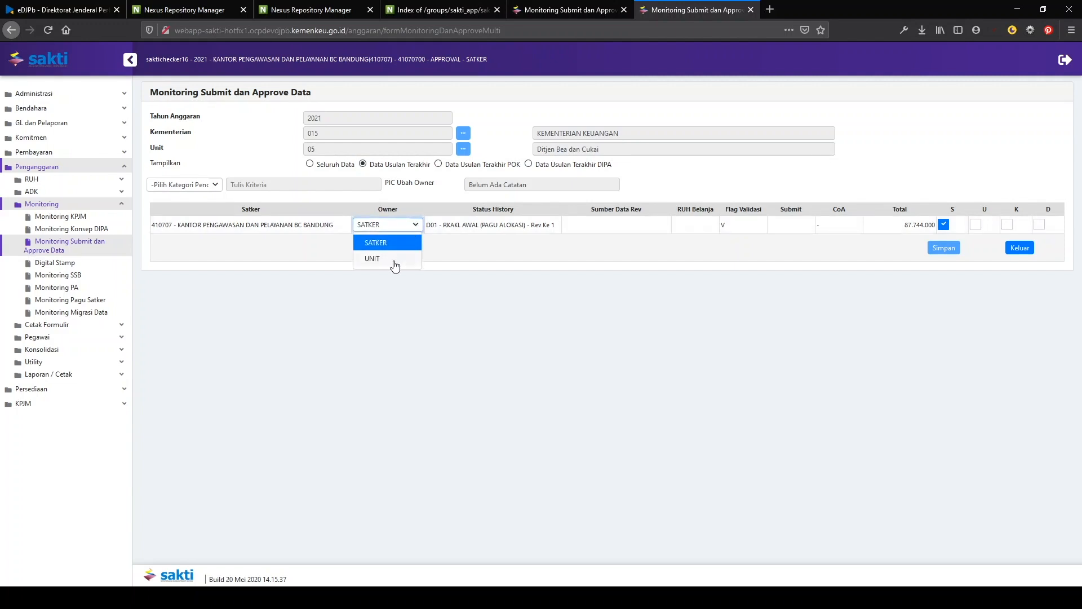
click(394, 259)
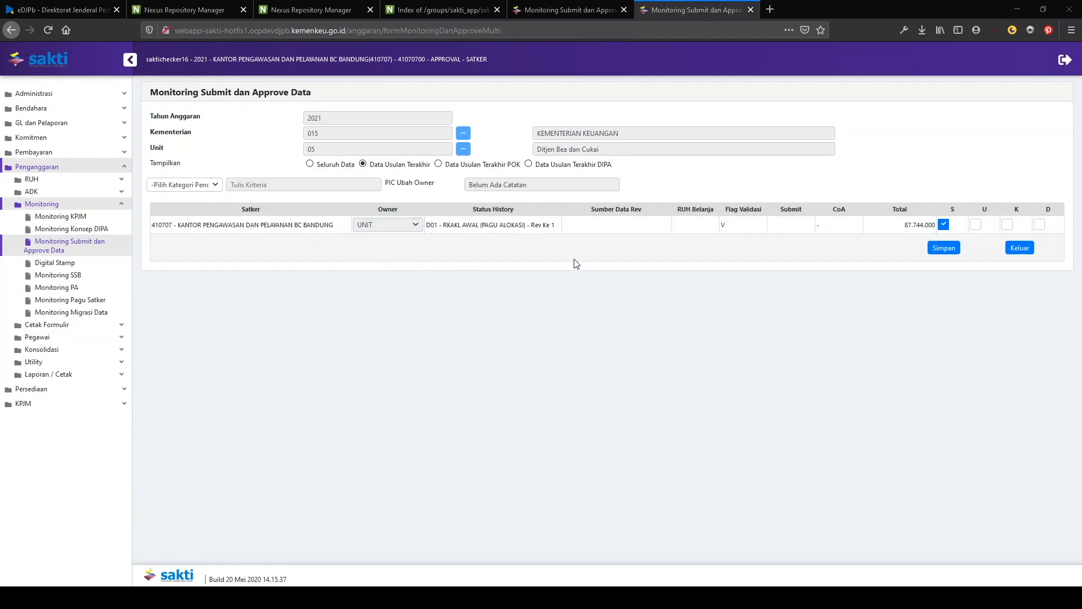